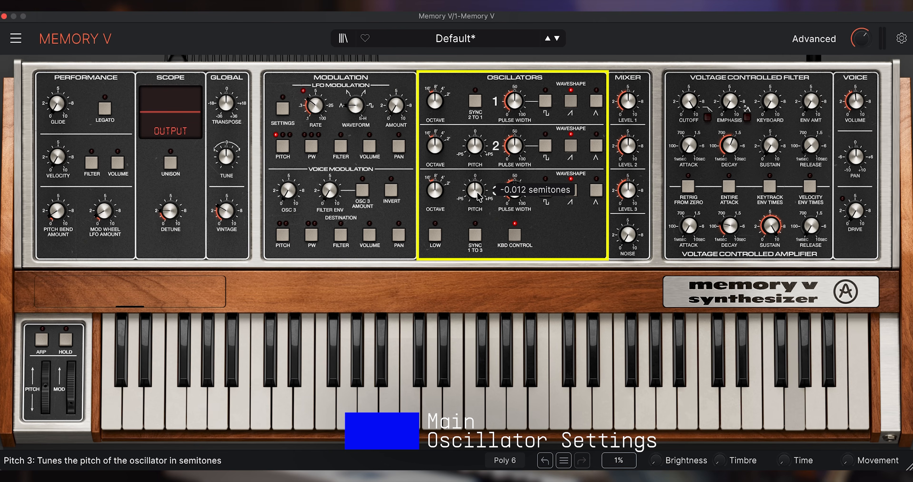
Step: Reset oscillator 3's pitch, then fine-tune it slightly to change its detuning against the other oscillators
double_click(478, 194)
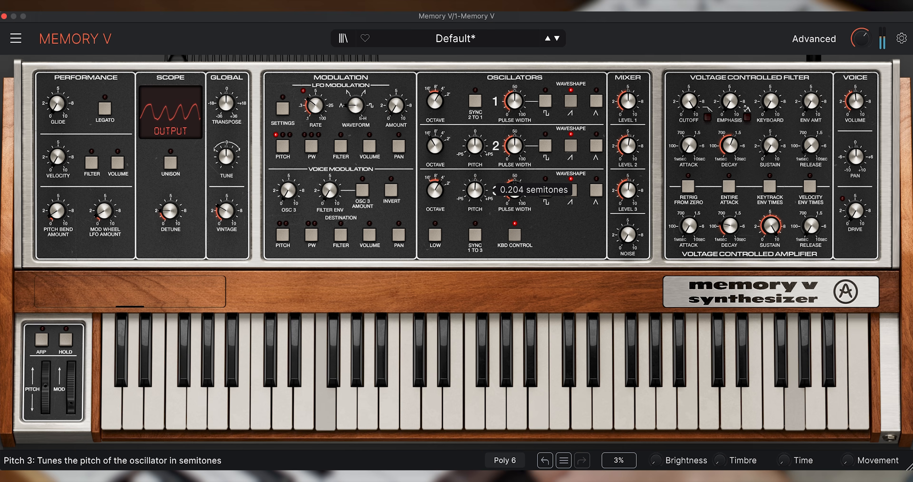
drag(475, 190, 476, 195)
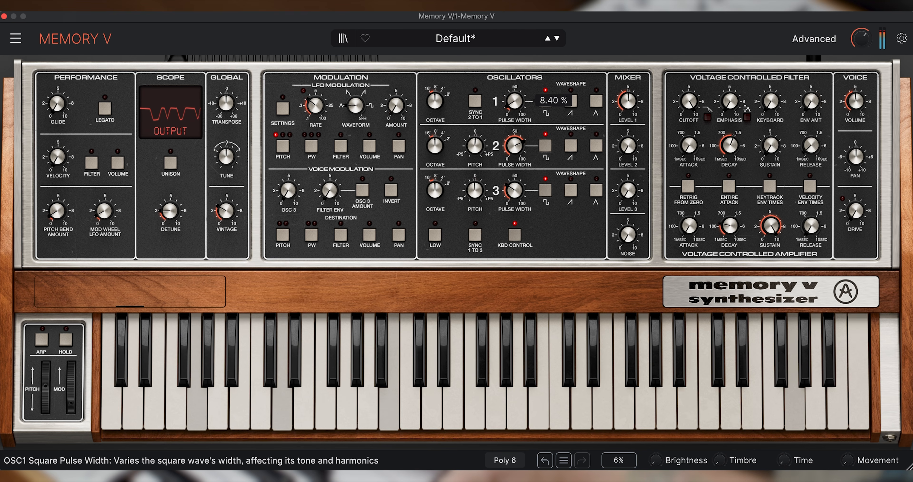
Step: Adjust the square-wave pulse widths of oscillators 1 and 2, and fine-tune oscillator 3's mixer level
drag(514, 100, 514, 107)
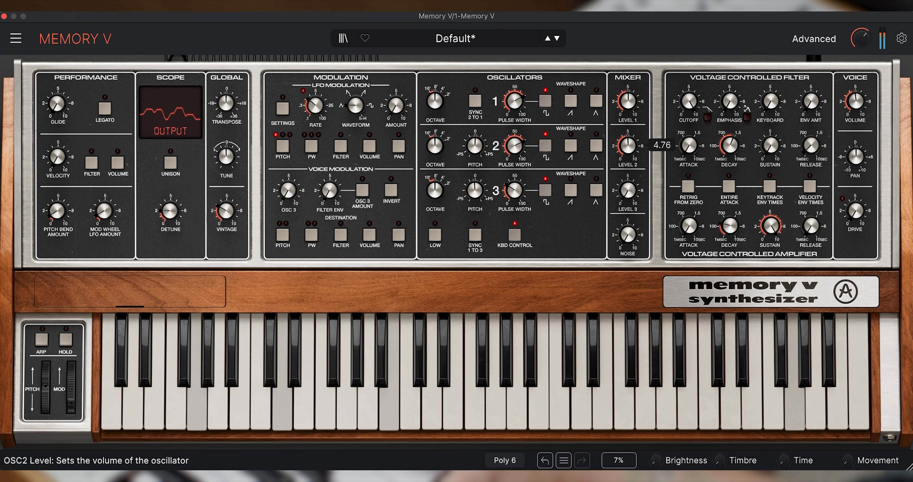
drag(514, 145, 514, 142)
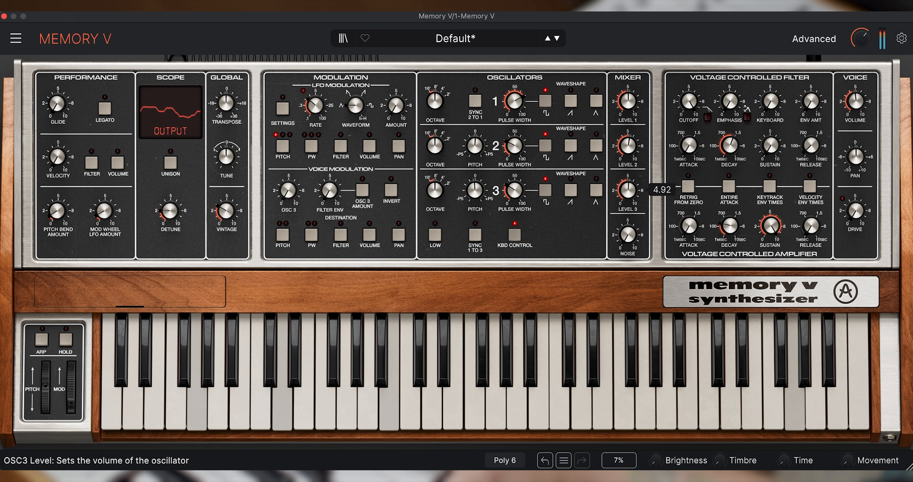
drag(628, 191, 628, 188)
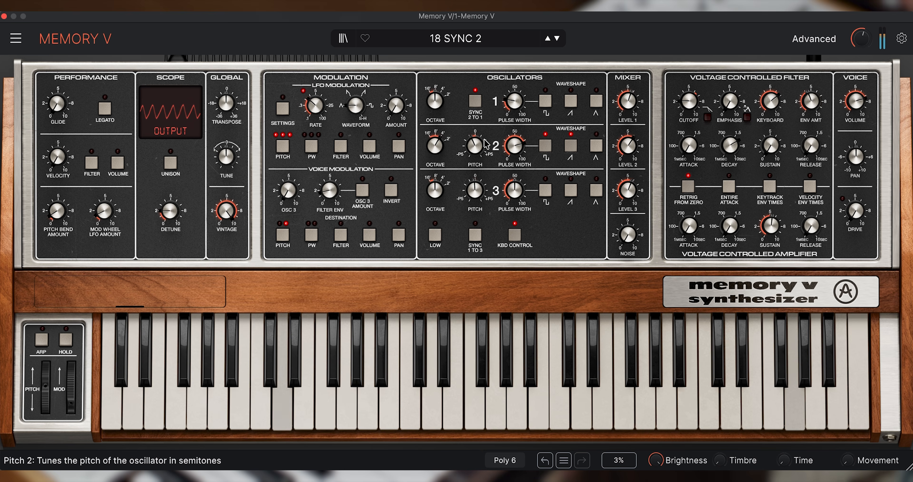
Step: Sweep the pitch of oscillator 2 in the patch with oscillator sync 2 to 1
mouse_move(475, 146)
mouse_down()
mouse_move(475, 178)
mouse_move(476, 100)
mouse_move(476, 149)
mouse_up()
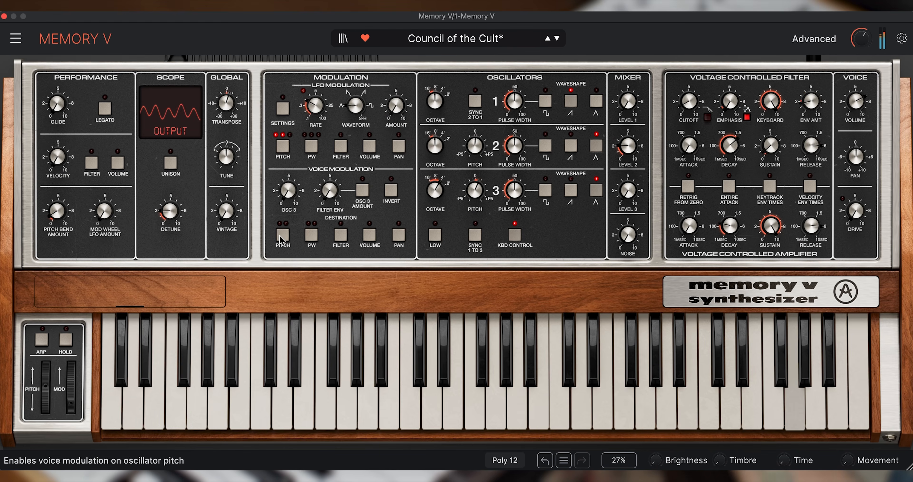
Step: Enable Voice Mod Pitch 2 as a voice modulation destination and raise the Osc 3 modulation amount
click(283, 234)
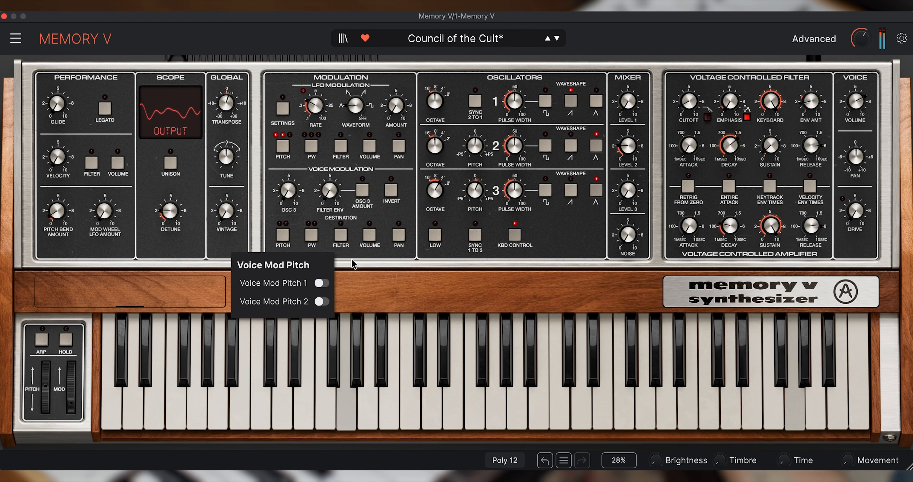
click(322, 302)
click(388, 276)
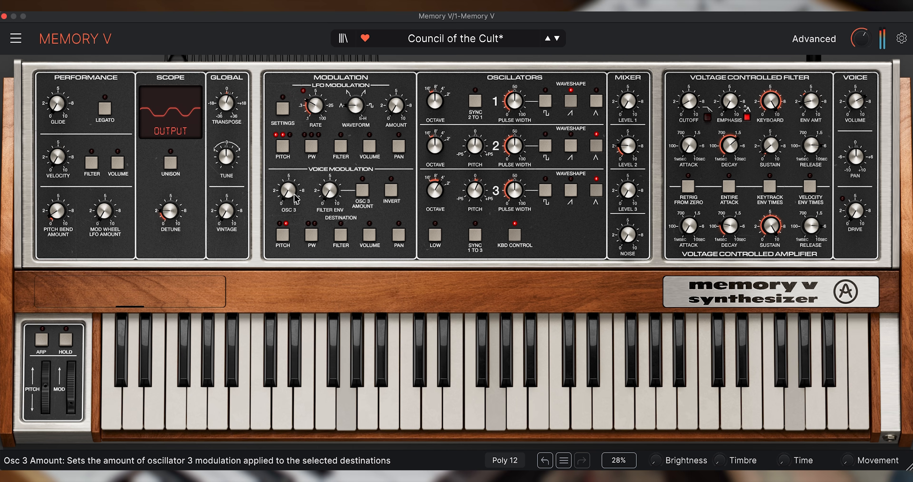
mouse_move(288, 211)
drag(288, 190, 288, 152)
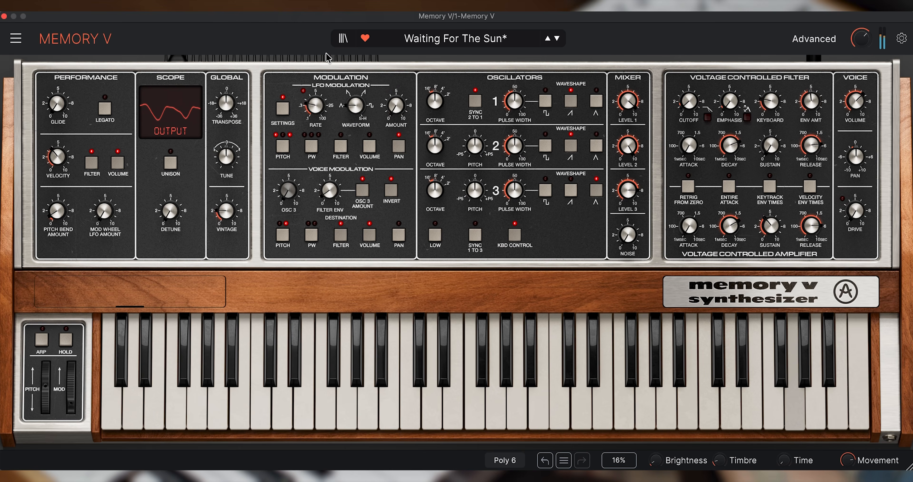
Step: Raise the noise level in the mixer and bring it back down
drag(628, 235, 628, 168)
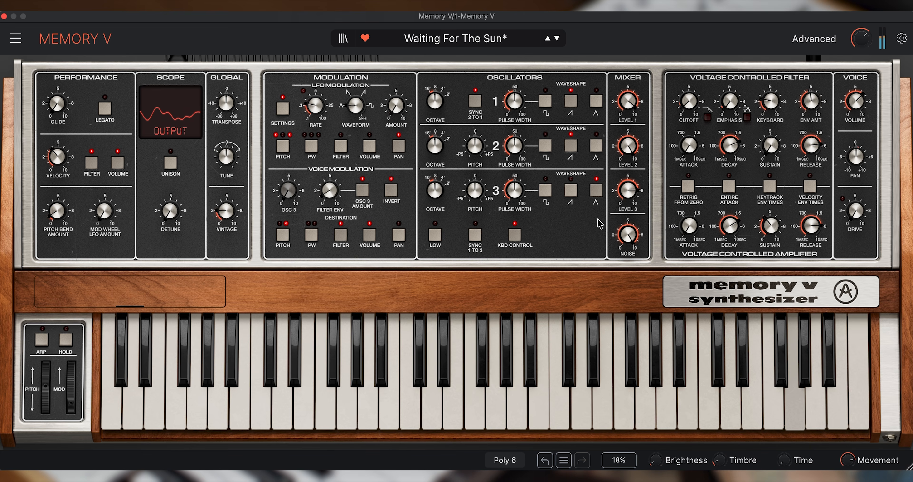
drag(636, 236, 637, 306)
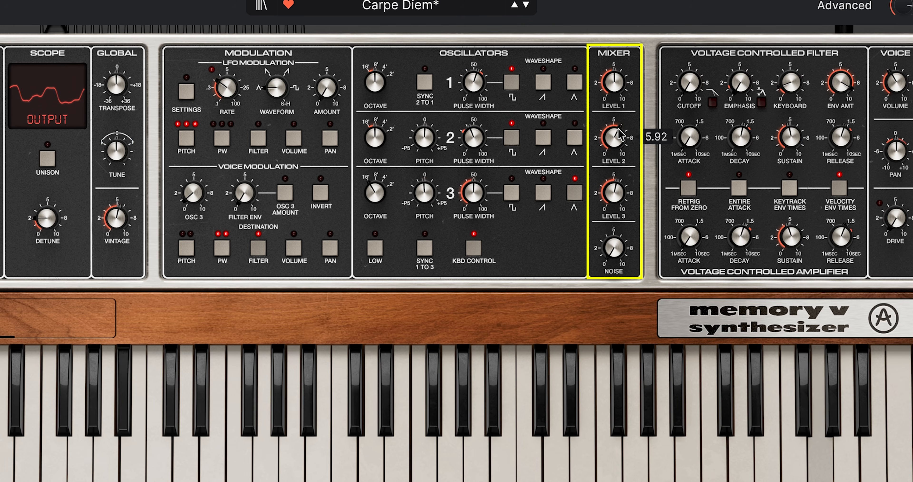
Step: Reset the mixer levels of oscillators 3 and 2 to zero, then bring oscillator 2's level back up
double_click(618, 197)
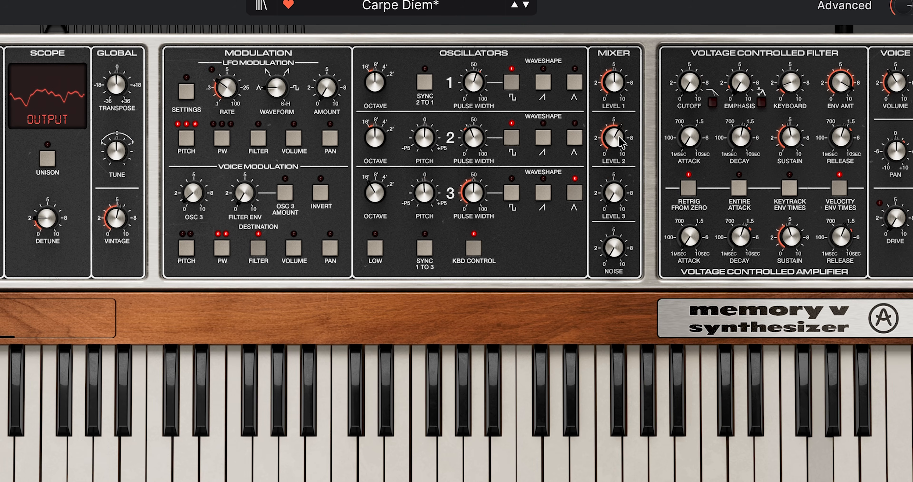
double_click(616, 141)
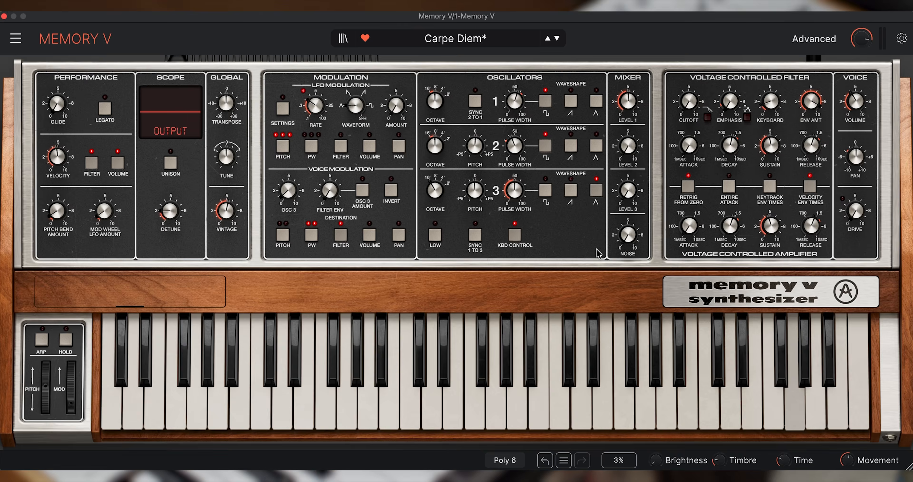
drag(628, 146, 628, 131)
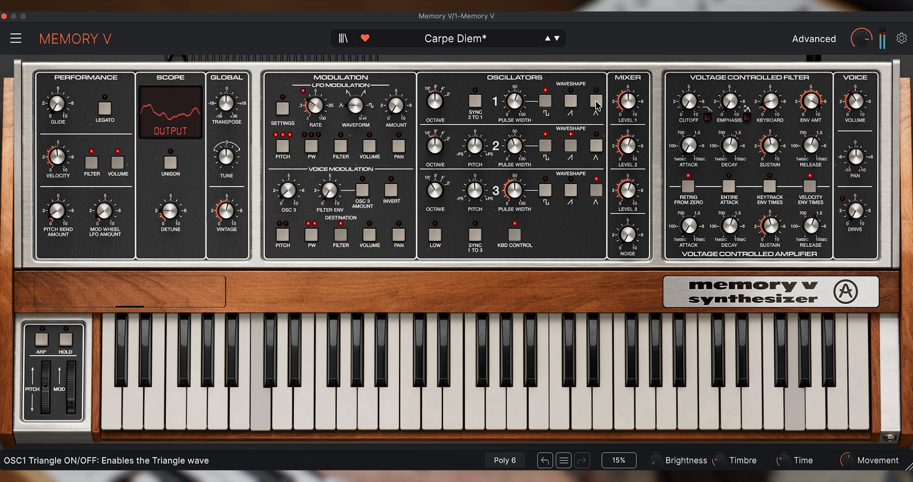
mouse_move(446, 190)
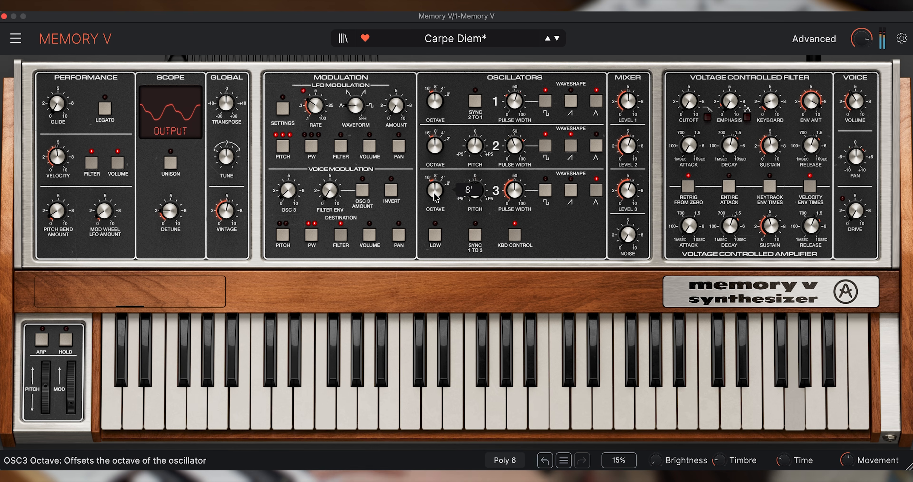
mouse_move(439, 148)
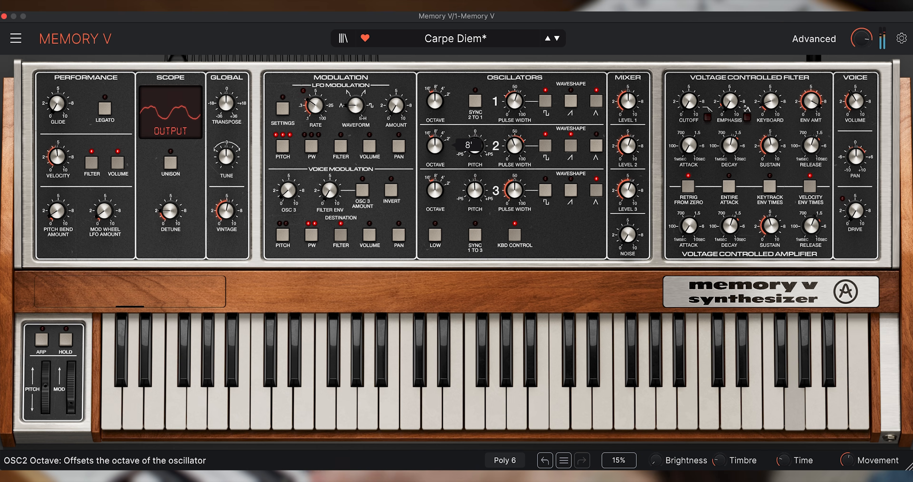
mouse_move(628, 235)
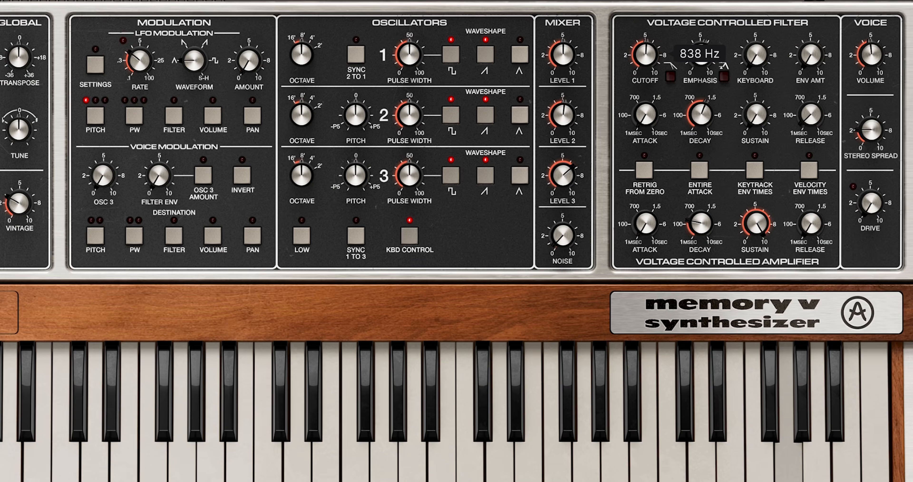
Step: Raise the filter's emphasis and sweep its cutoff up and back down to shape the tone
drag(646, 54, 646, 32)
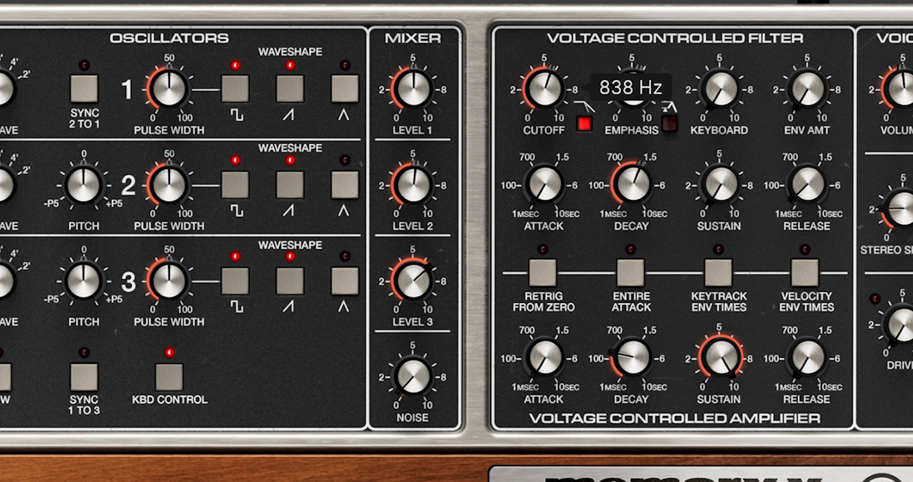
drag(645, 99, 646, 86)
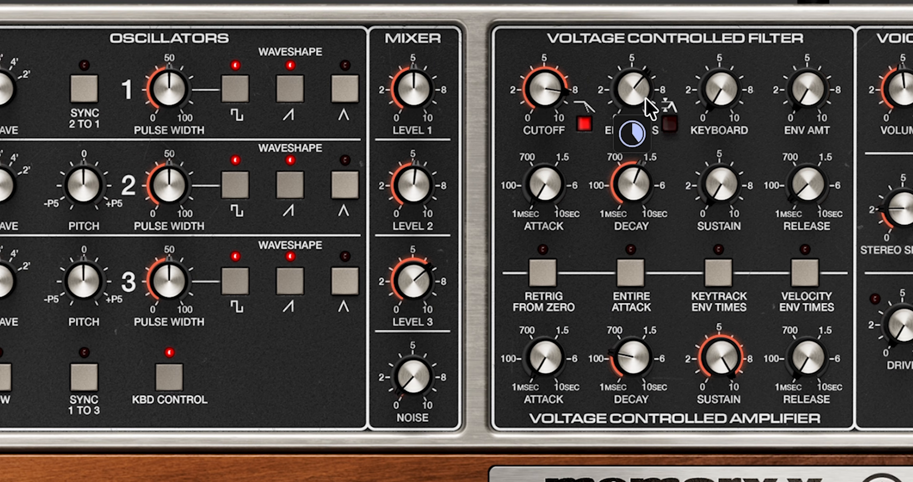
mouse_move(539, 84)
drag(544, 88, 544, 102)
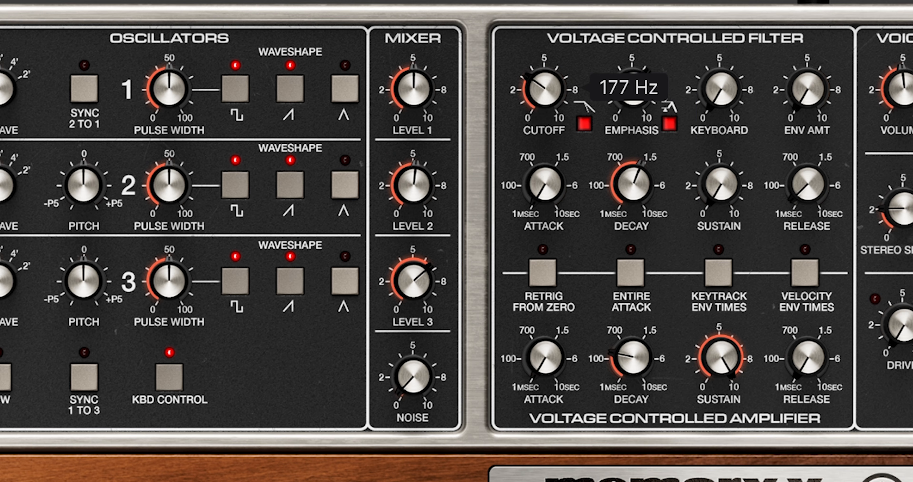
drag(544, 88, 544, 98)
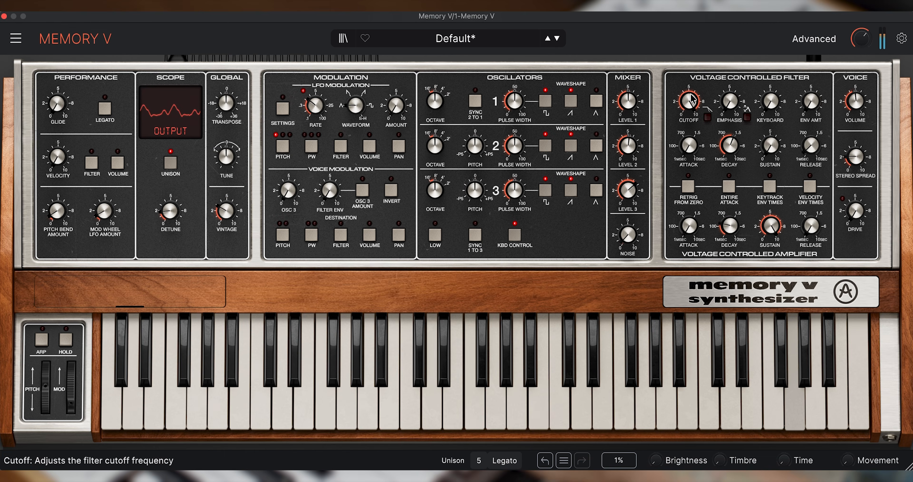
Step: Lower the filter cutoff in the unison patch and toggle the switches beside the Cutoff and Emphasis knobs
drag(689, 102, 689, 112)
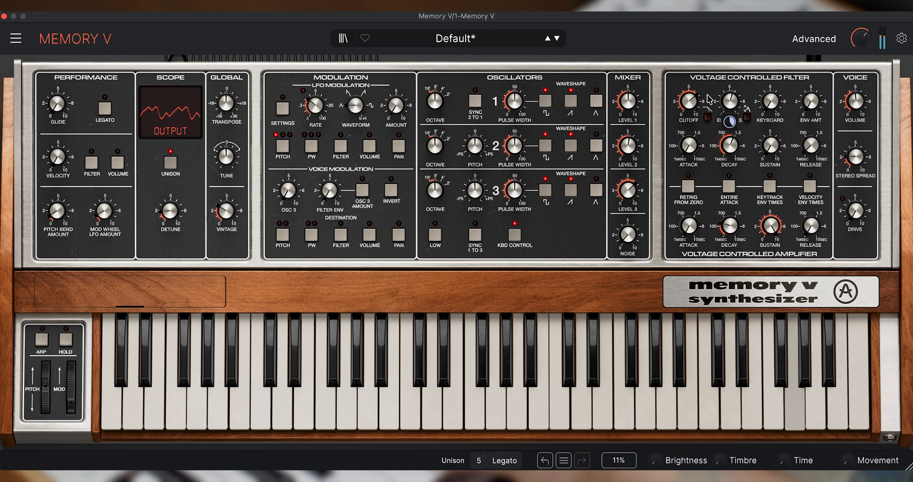
mouse_move(689, 102)
mouse_down()
mouse_move(689, 137)
mouse_move(689, 107)
mouse_up()
click(708, 117)
click(747, 117)
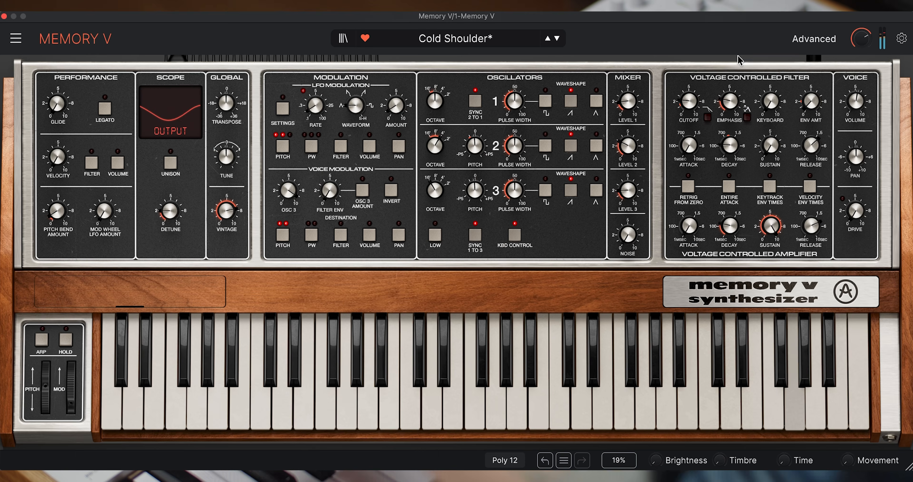
Step: Raise the filter's keyboard tracking and fine-tune it to 5.76
drag(775, 100, 774, 15)
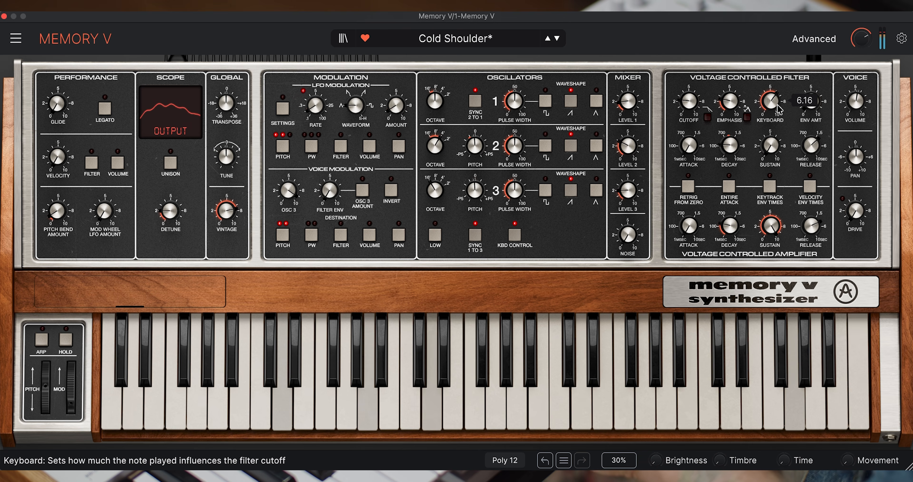
mouse_move(778, 110)
mouse_down()
mouse_move(778, 139)
mouse_move(778, 108)
mouse_up()
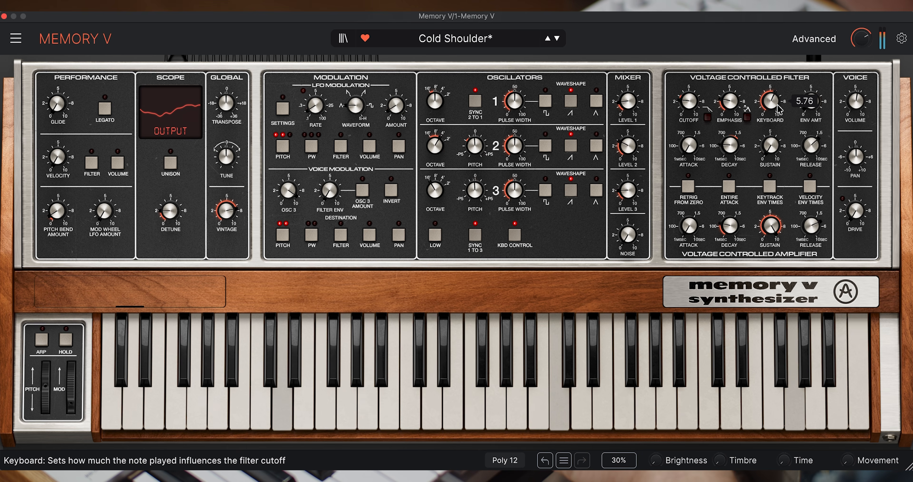
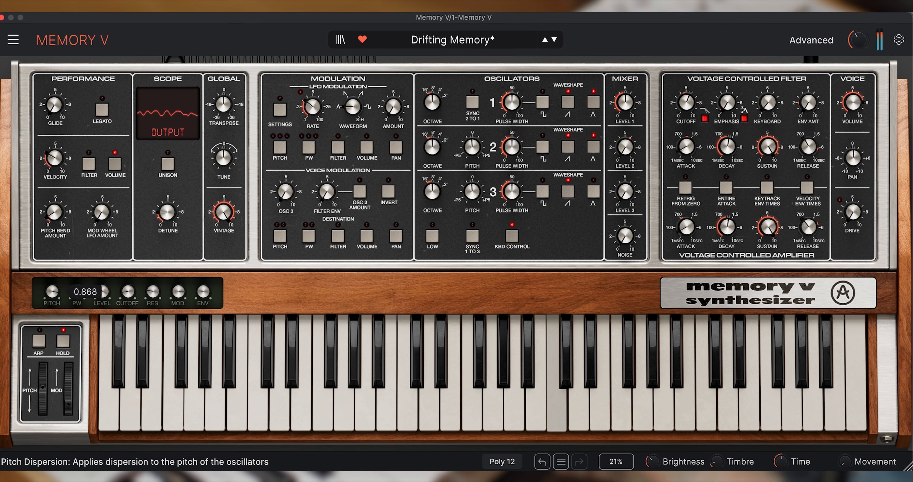
Step: Lower the Vintage amount in the Drifting Memory patch to 0.00 and raise it back up to compare voice deviation
mouse_move(227, 206)
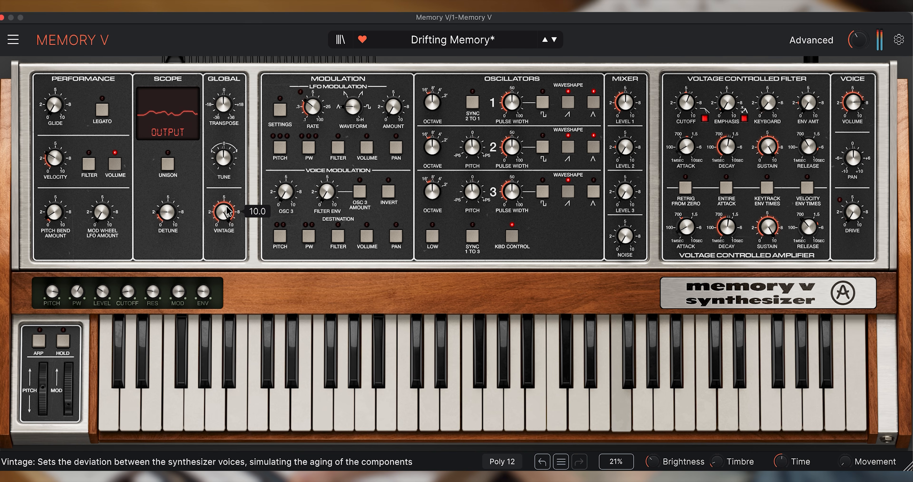
drag(225, 211, 224, 250)
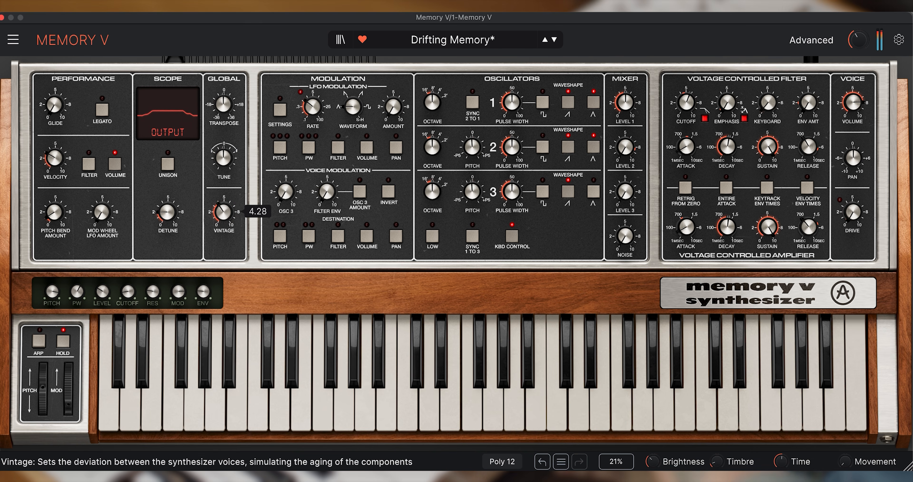
drag(225, 289, 224, 346)
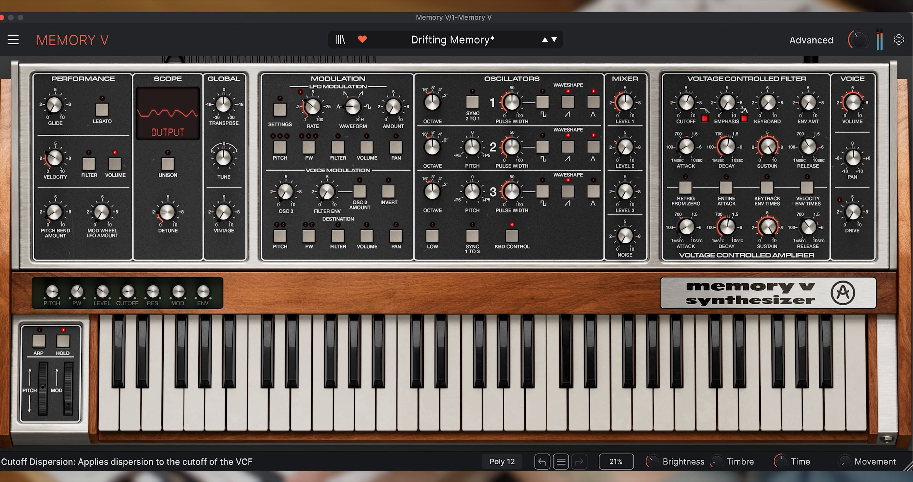
mouse_move(224, 212)
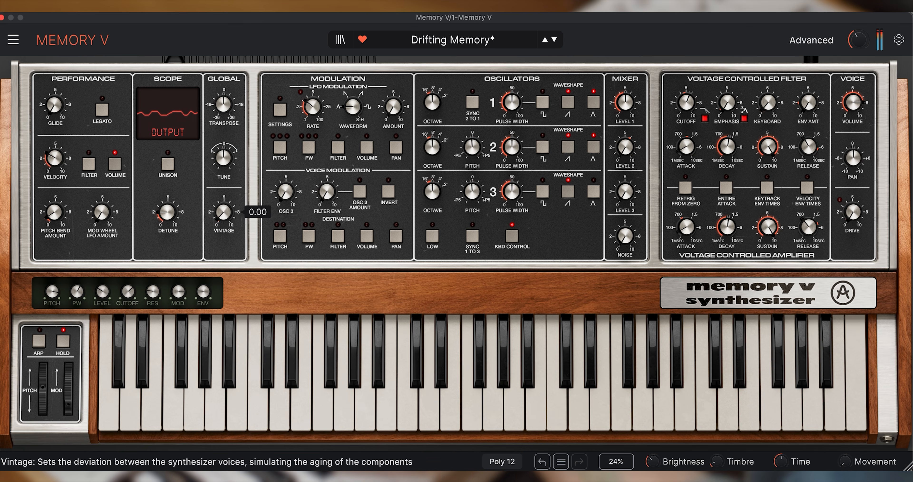
drag(224, 212, 224, 181)
drag(224, 212, 320, 275)
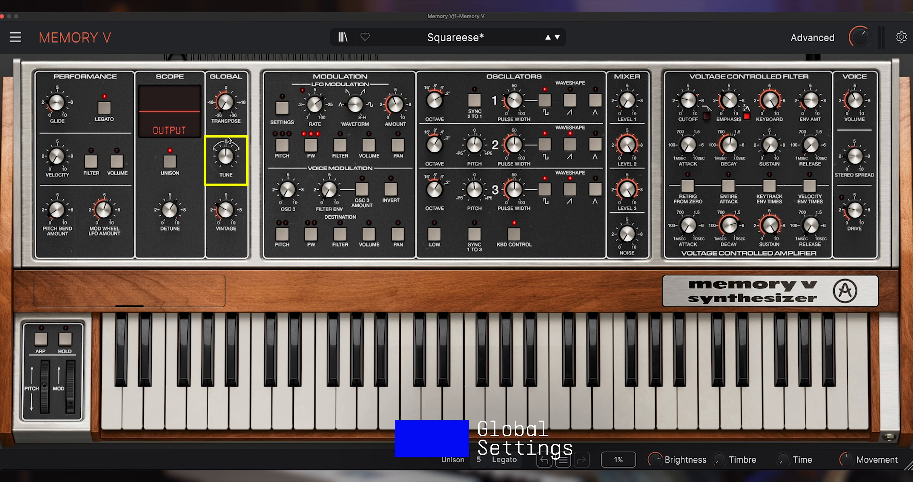
Step: Adjust the global master tuning in the Squareese patch
mouse_move(226, 156)
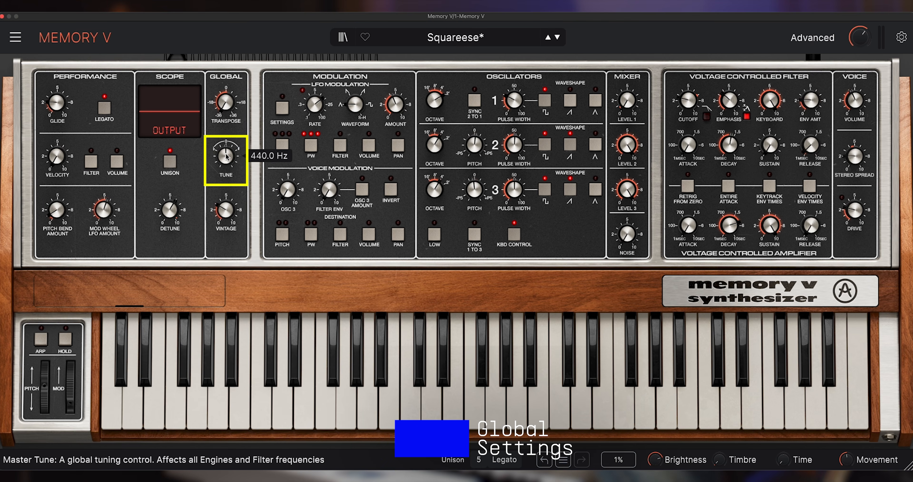
drag(227, 156, 227, 124)
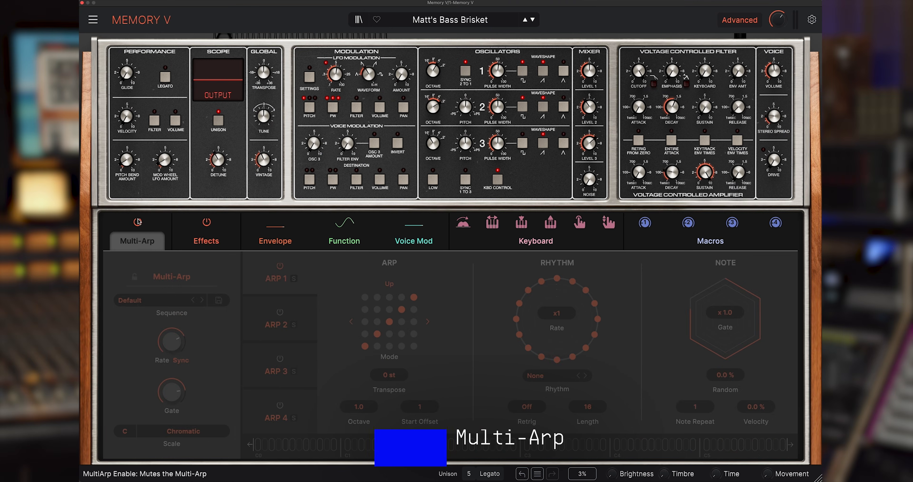
Step: Open the Multi-Arp in the Matt's Bass Brisket patch and set Arp 1's melodic pattern to Climb Down
click(137, 221)
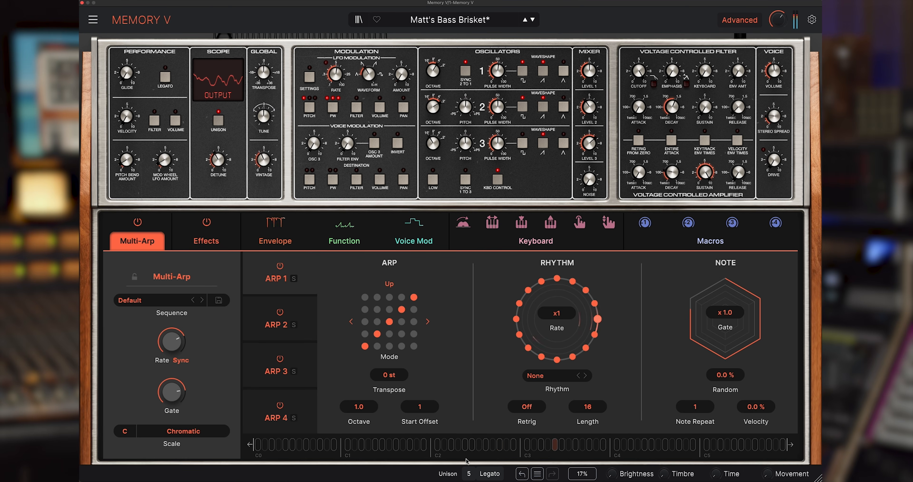
click(402, 324)
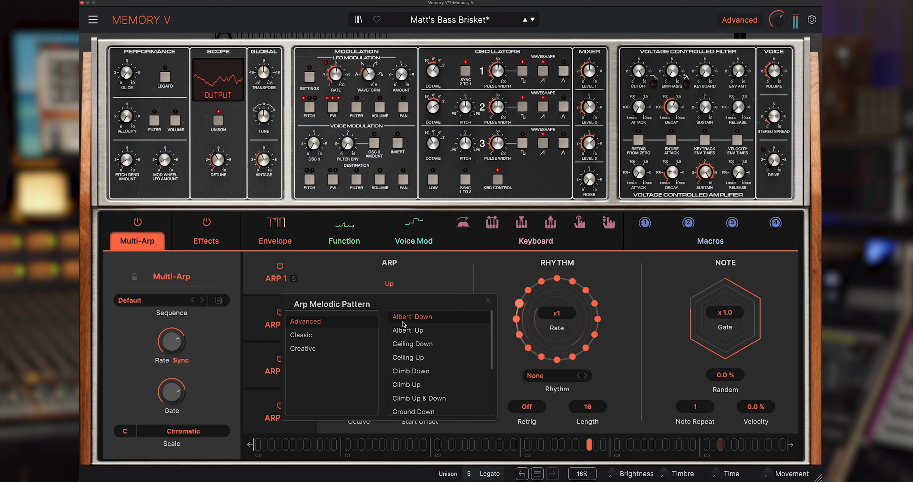
click(421, 375)
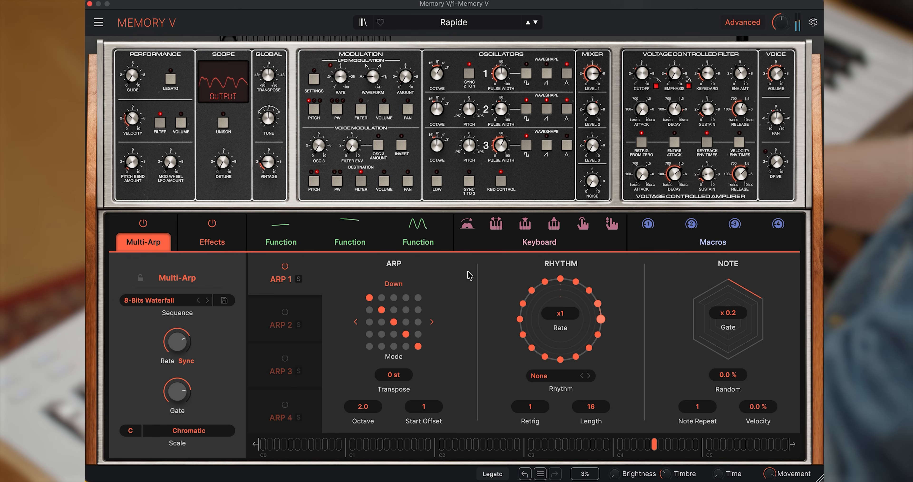
Step: Enable Arp 2 in the Rapide patch with rhythm P4 (16 steps) and an octave range of 1.0, and return to Arp 1
click(305, 306)
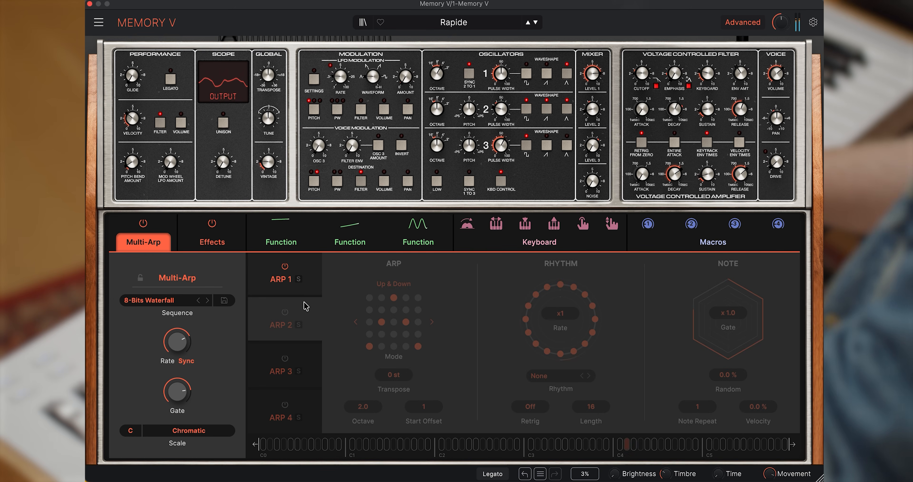
click(286, 313)
click(540, 373)
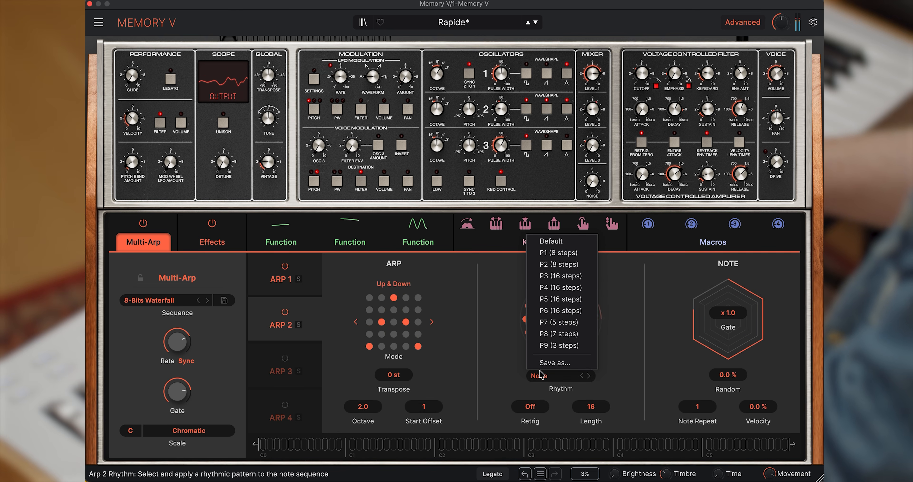
click(567, 287)
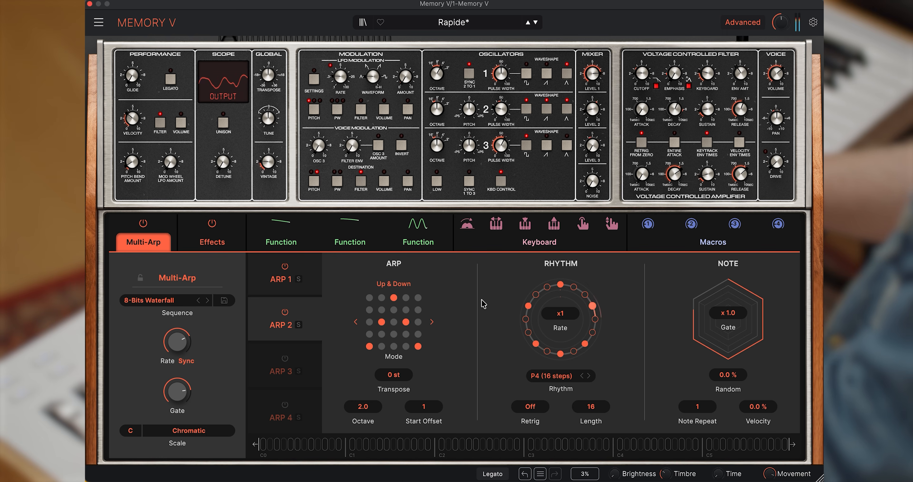
drag(363, 407, 363, 422)
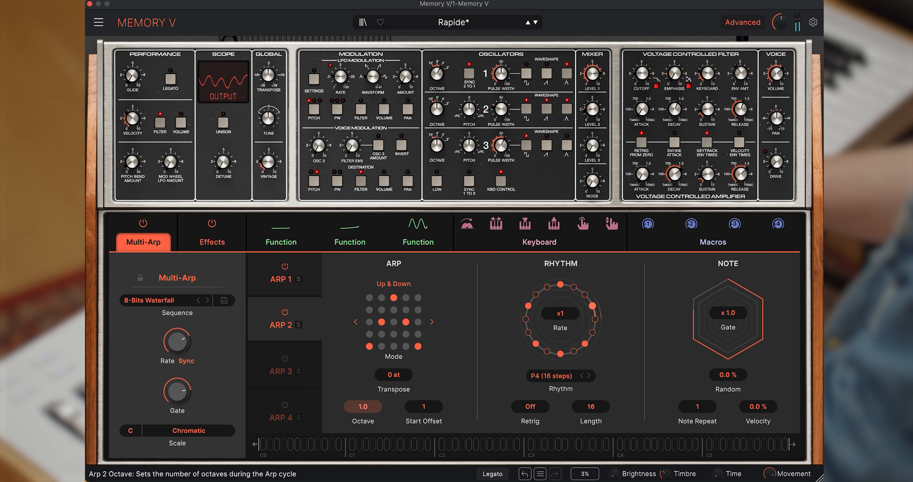
click(294, 280)
mouse_move(642, 74)
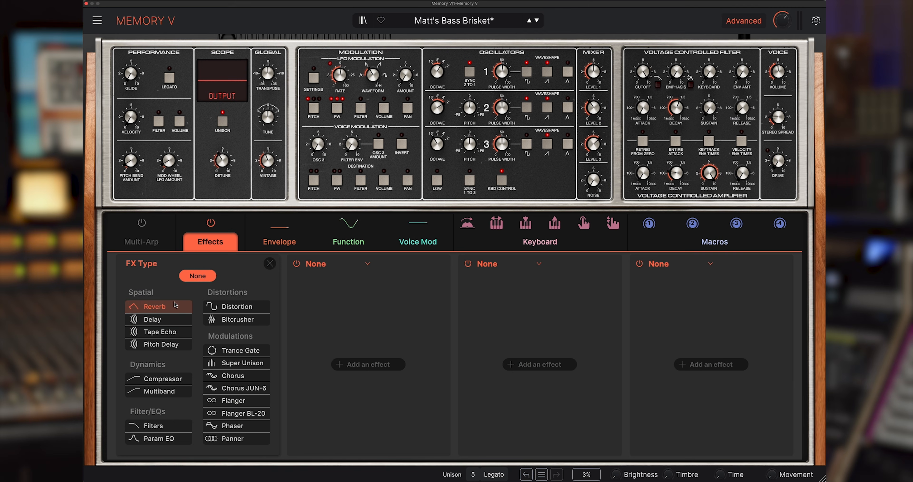
Step: Fill the three empty effect slots after the Delay with Chorus JUN-6, Multiband and Bitcrusher
click(170, 320)
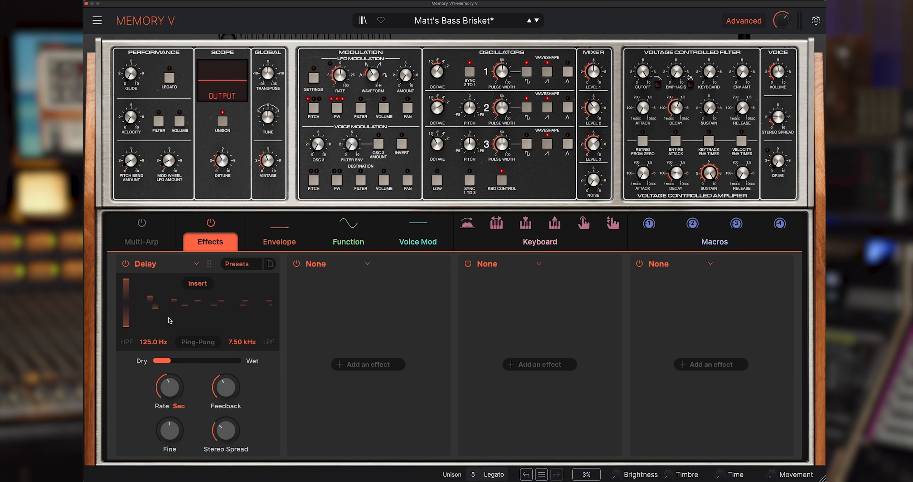
click(368, 265)
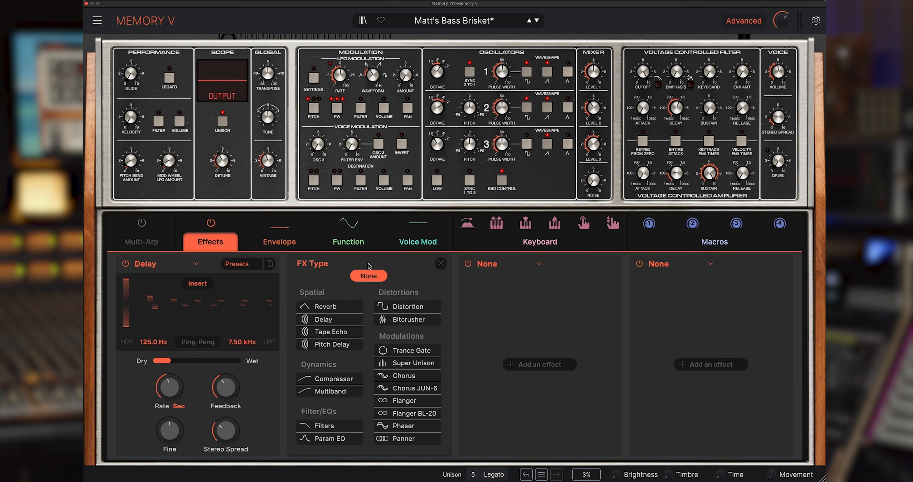
click(418, 389)
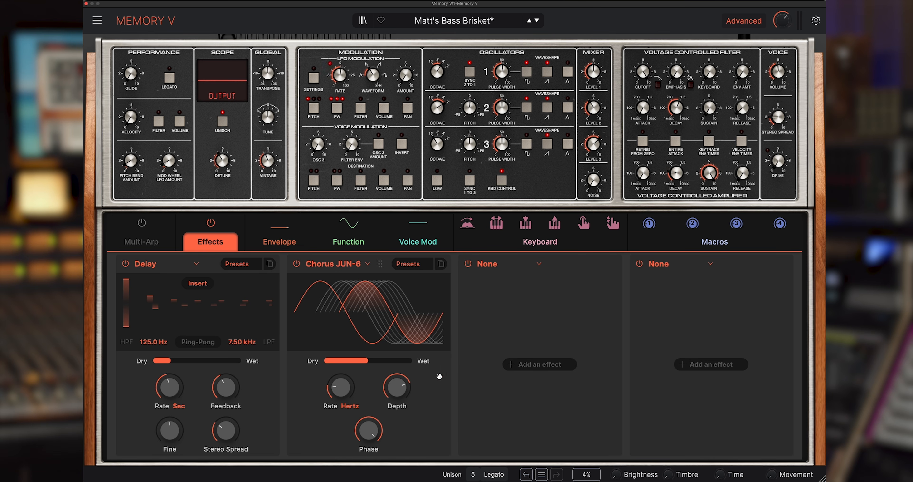
click(538, 264)
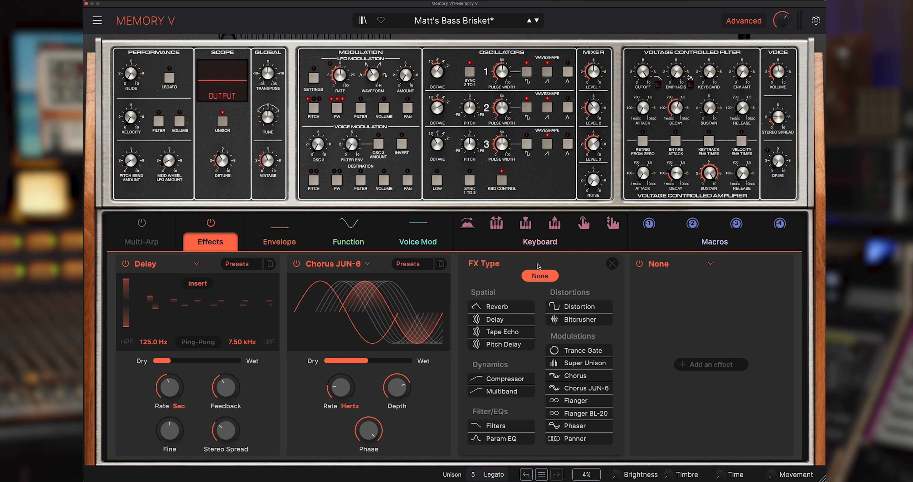
click(510, 391)
click(710, 264)
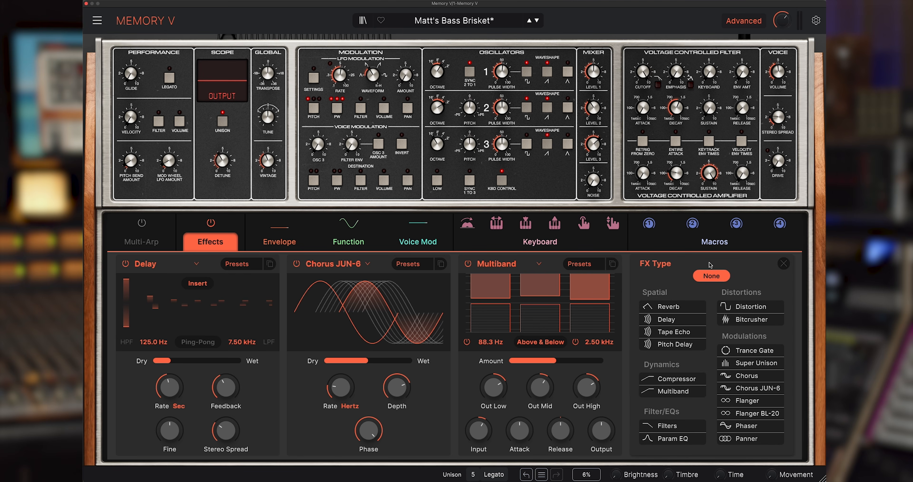
click(746, 319)
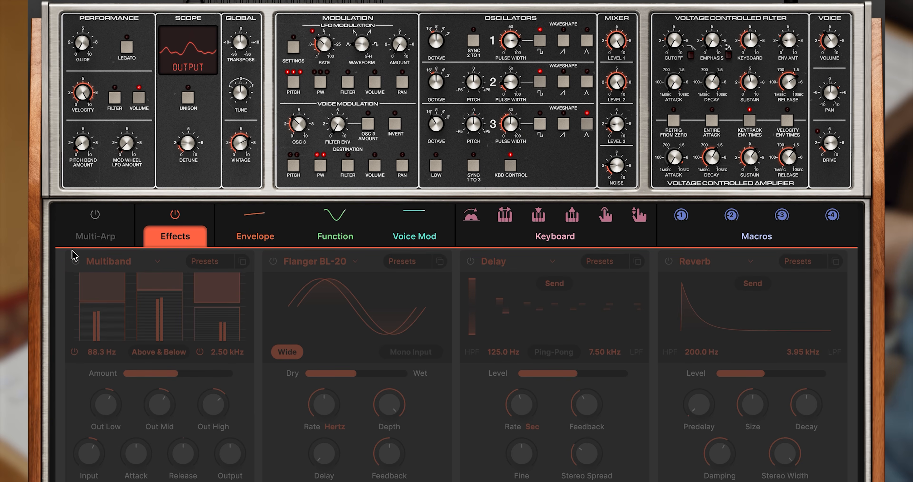
Step: Enable the Multiband, Flanger BL-20, Delay and Reverb effects, and switch the whole effects section off and back on to compare
click(75, 261)
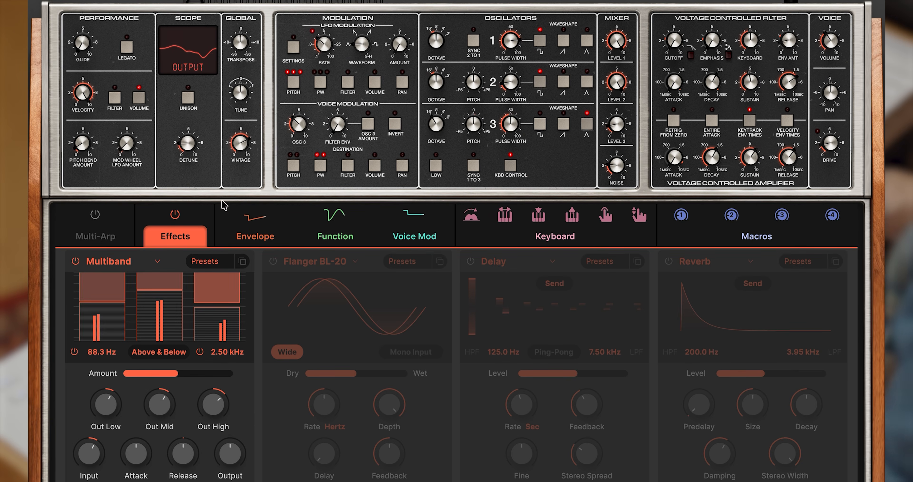
click(273, 261)
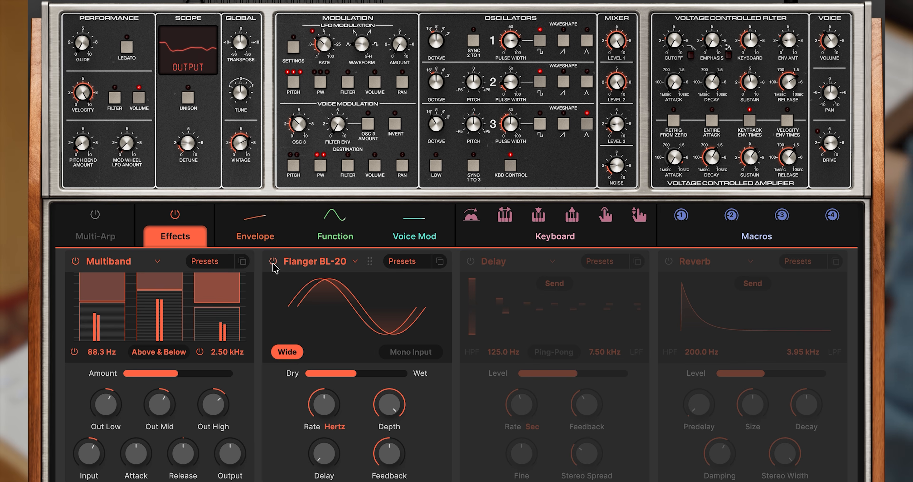
click(470, 261)
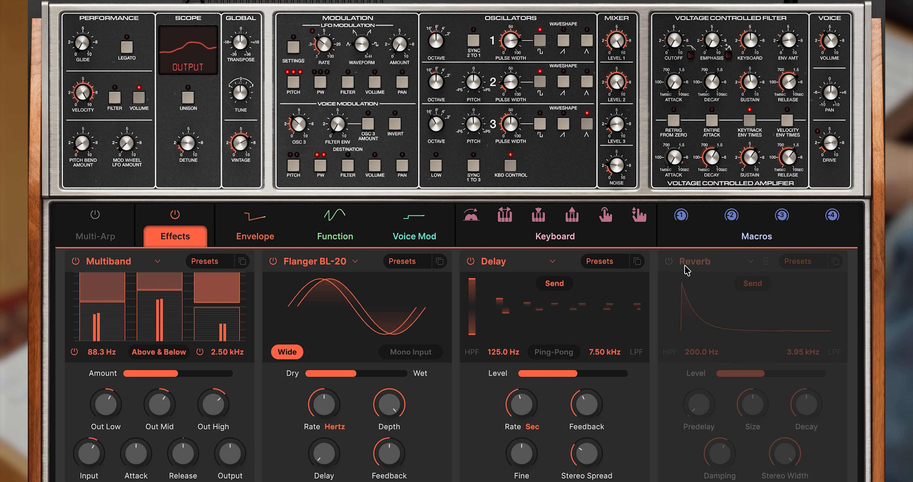
click(669, 261)
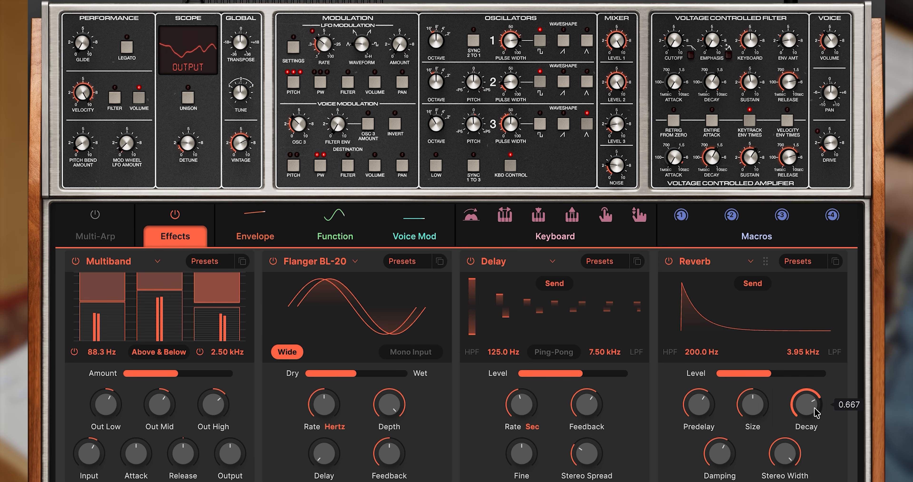
click(175, 215)
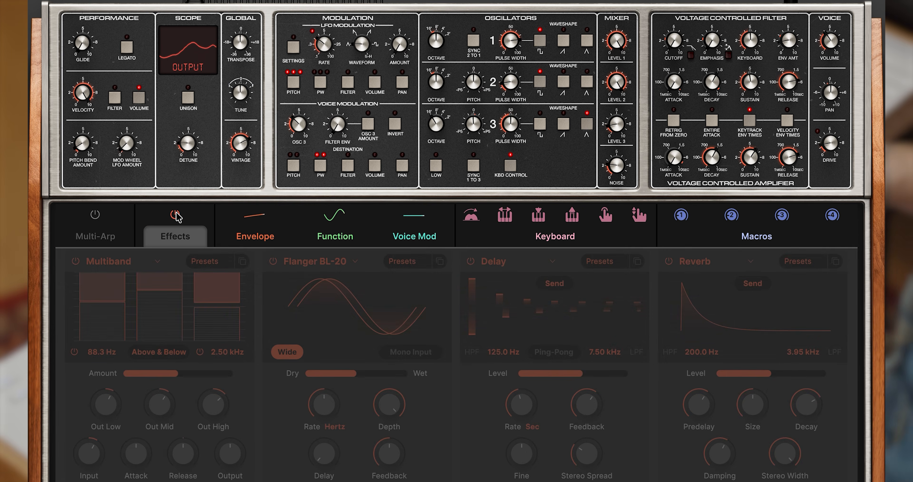
click(175, 215)
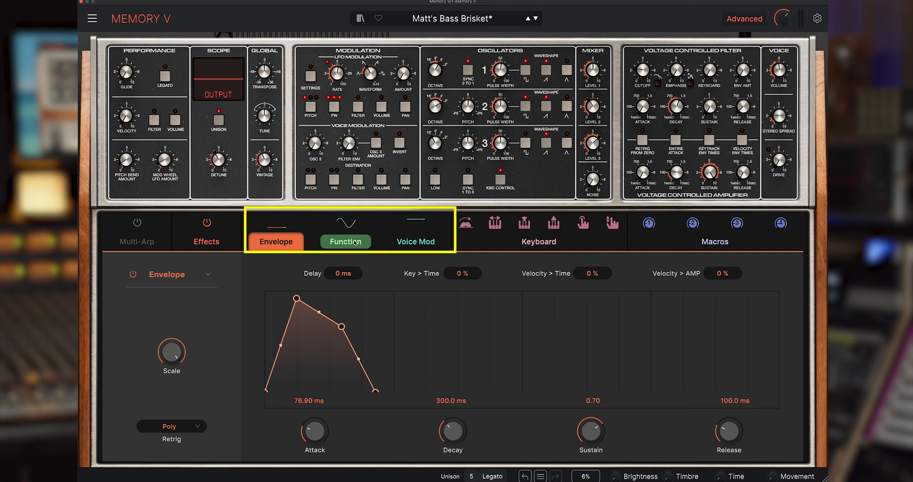
Step: Review the Function, Voice Mod and Envelope modulators and the available modulator types, and assign the Envelope to the filter cutoff
click(355, 242)
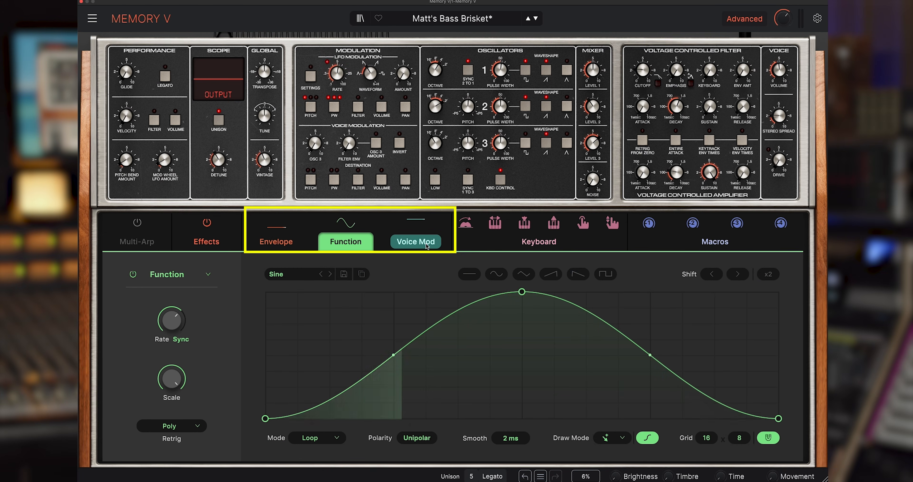
click(403, 246)
click(261, 242)
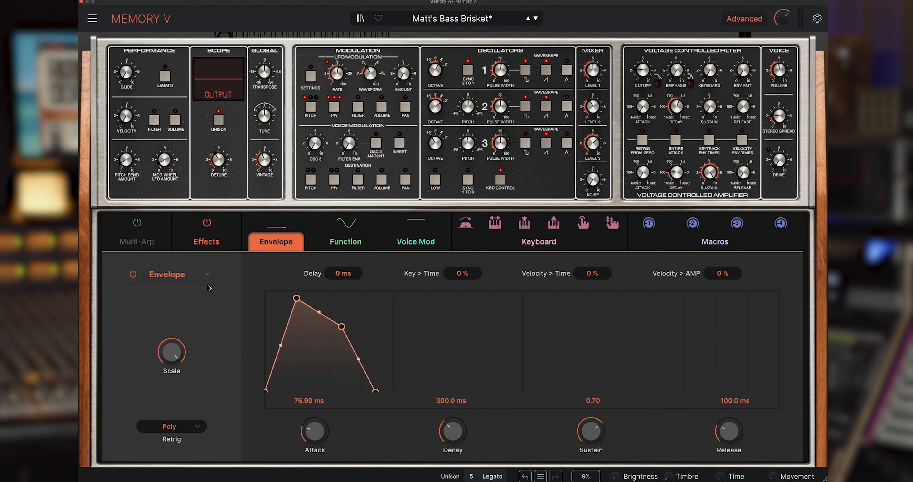
click(197, 274)
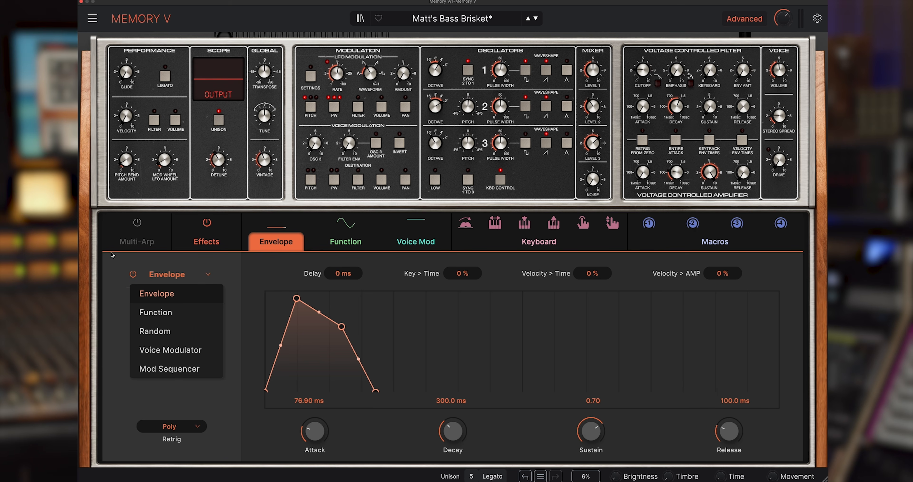
click(199, 275)
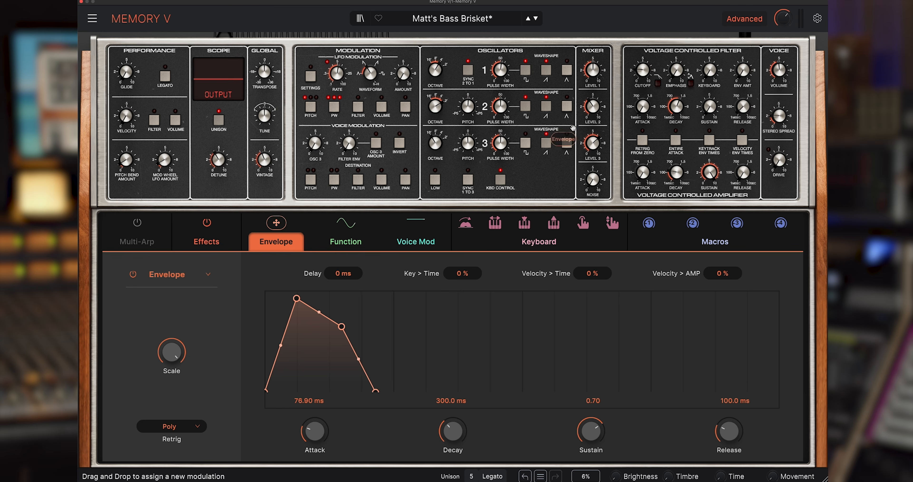
drag(649, 87, 649, 80)
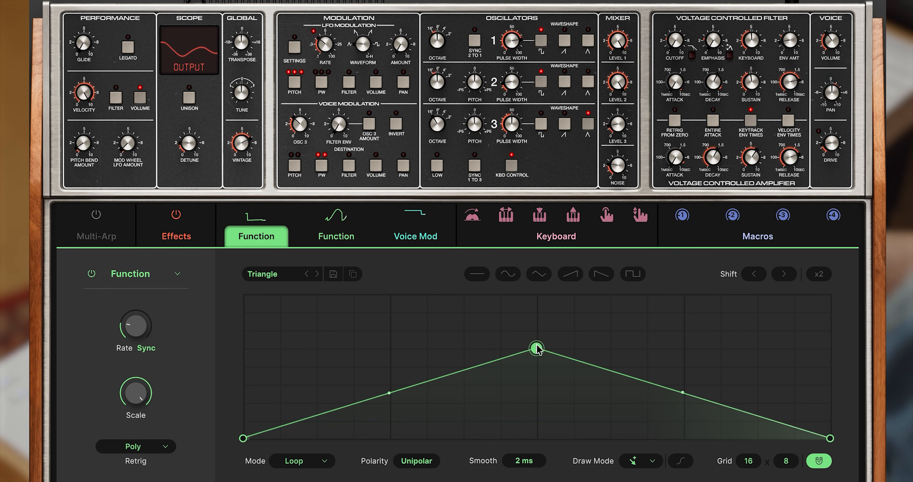
Step: Reshape the Triangle function into a falling ramp by moving its lowered peak to the start, and raise its synced rate
drag(537, 348, 537, 356)
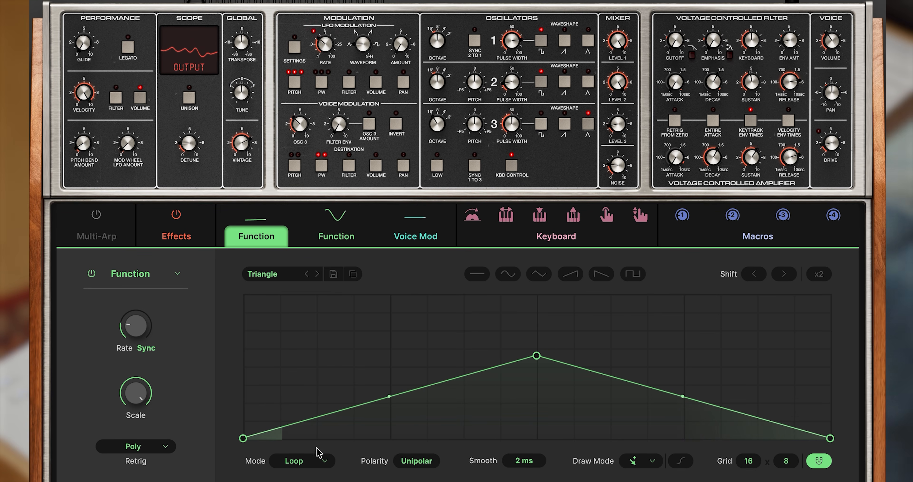
drag(135, 331, 135, 309)
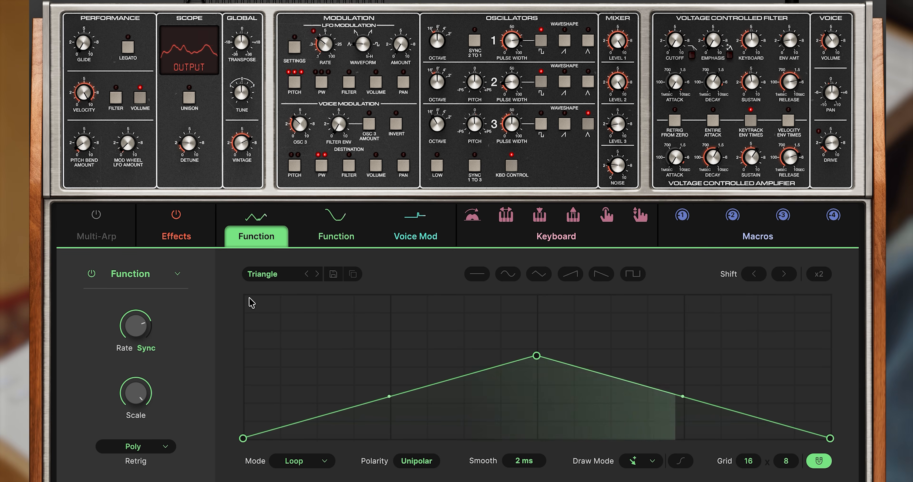
drag(535, 356, 243, 302)
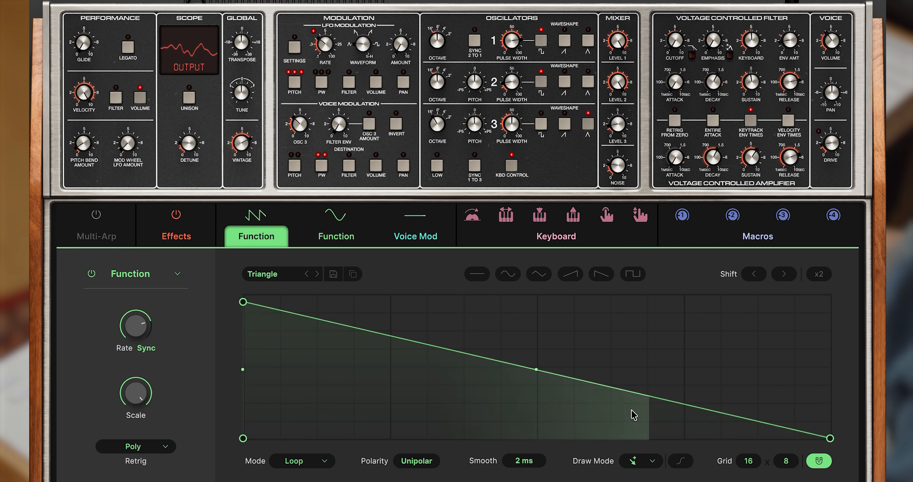
Step: Bend the falling ramp into a steep decay curve, shift its peak late in the cycle, and set the synced rate to 1/2 Bar
drag(536, 369, 536, 419)
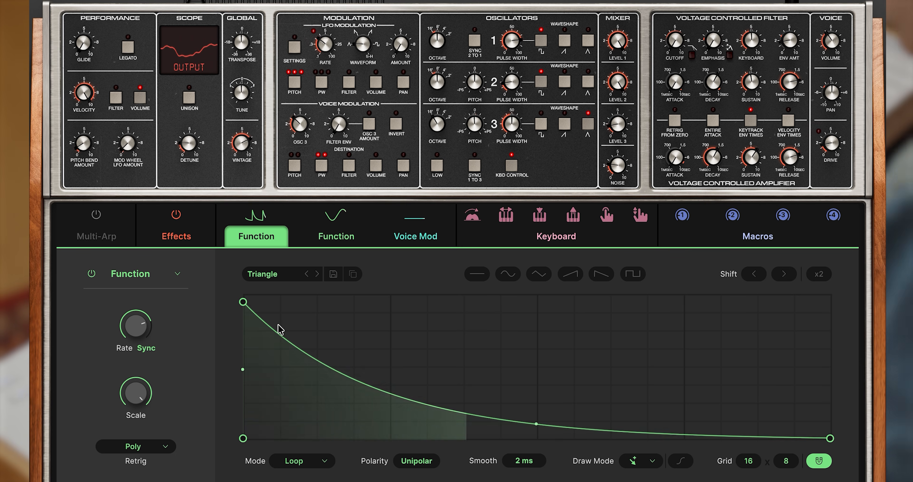
drag(243, 302, 720, 330)
drag(132, 333, 132, 346)
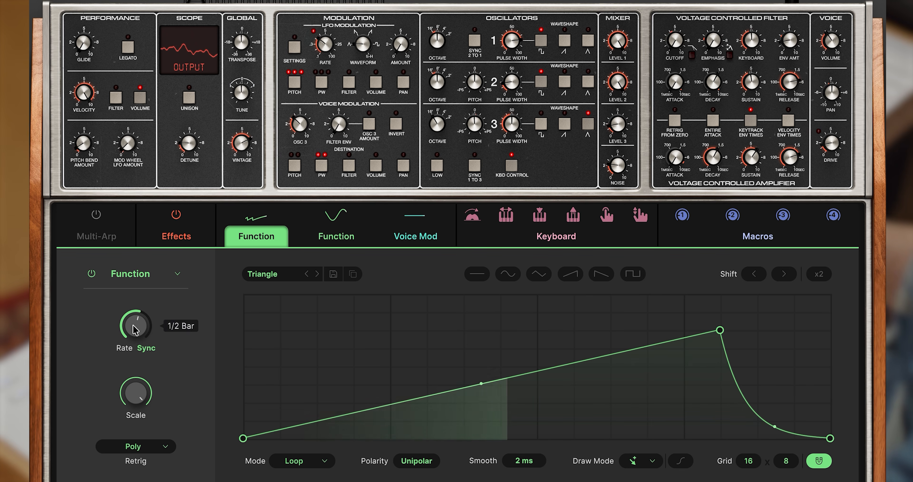
Step: Lower and raise the Function's modulation amount on the filter cutoff, and reduce the Function's rate slightly
mouse_move(676, 41)
drag(662, 60, 661, 127)
drag(662, 59, 662, 27)
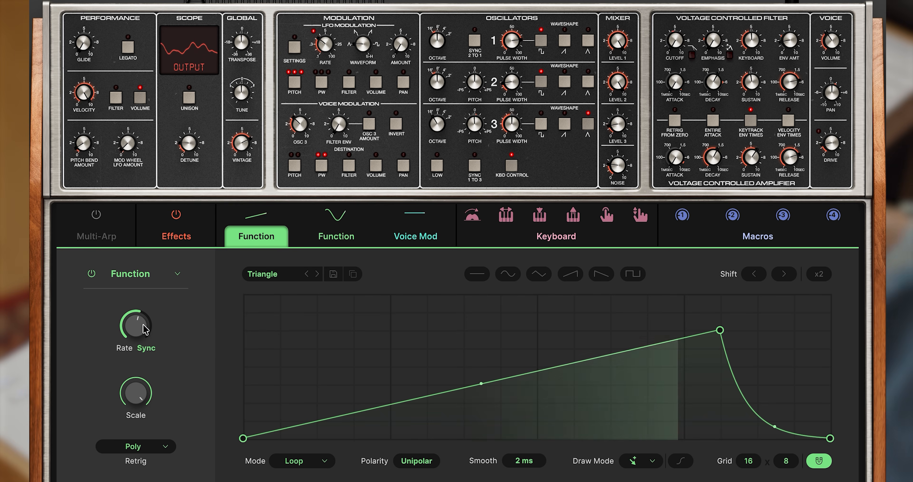
drag(136, 325, 136, 331)
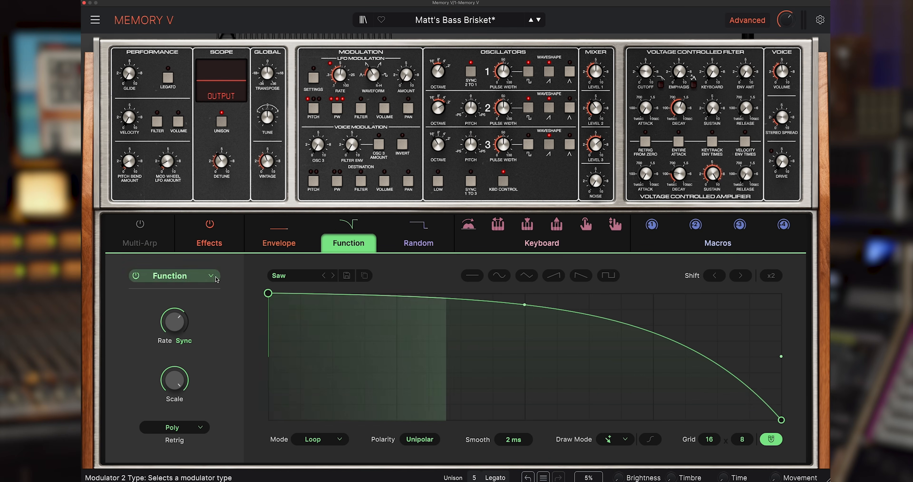
Step: Change the Function modulator to a Mod Sequencer modulating the filter cutoff, and raise its synced rate
click(171, 276)
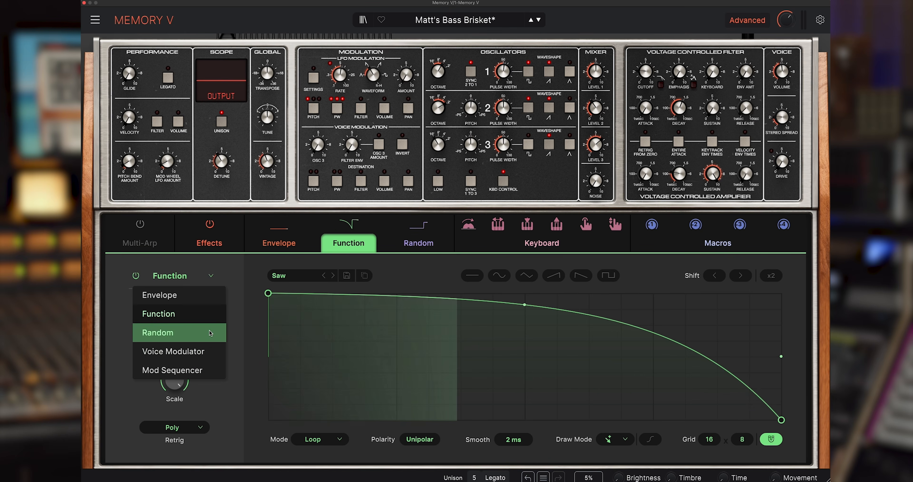
click(198, 370)
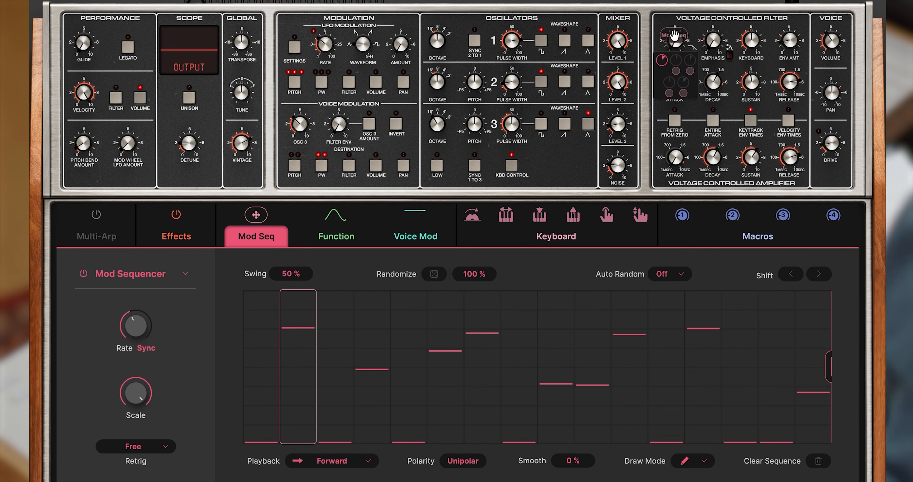
mouse_move(662, 63)
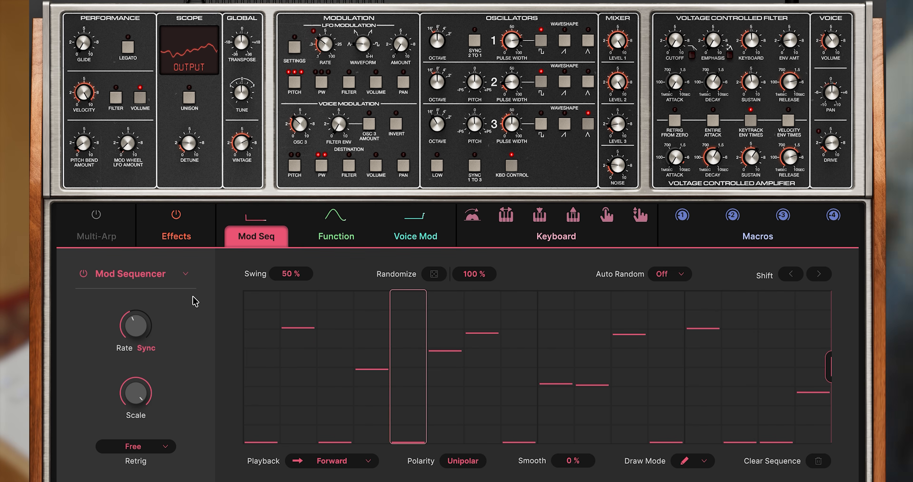
drag(136, 326, 136, 305)
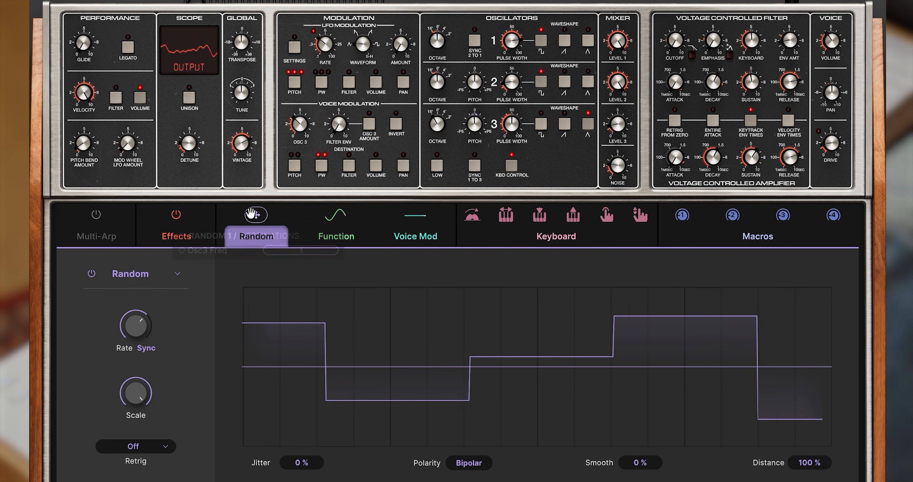
Step: Assign the Random modulator to the filter cutoff, raise its modulation amount, and reduce it again
mouse_move(671, 30)
drag(662, 61, 674, 35)
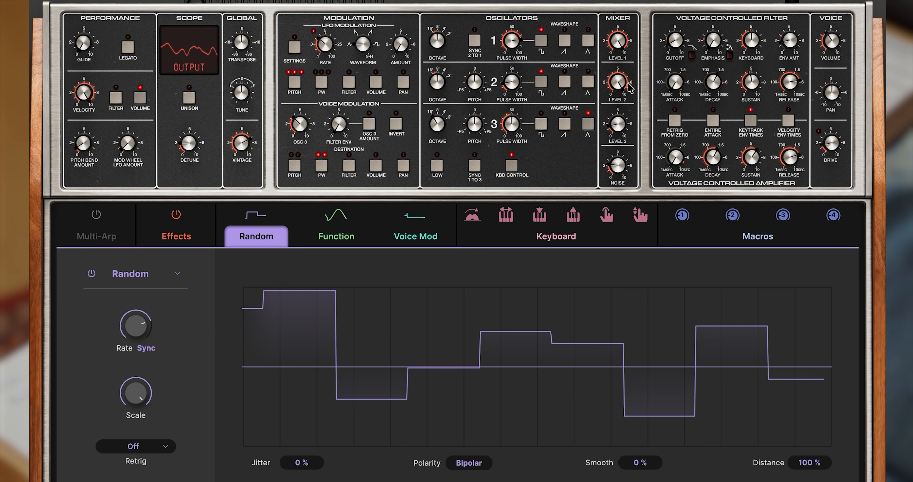
mouse_move(676, 41)
drag(662, 60, 662, 88)
drag(676, 41, 662, 60)
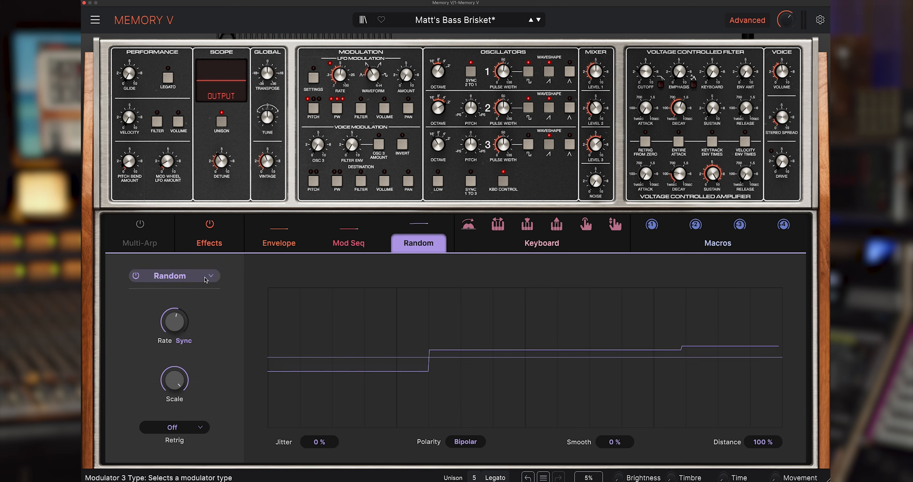
Step: Change the Random modulator's type to Voice Modulator
click(177, 275)
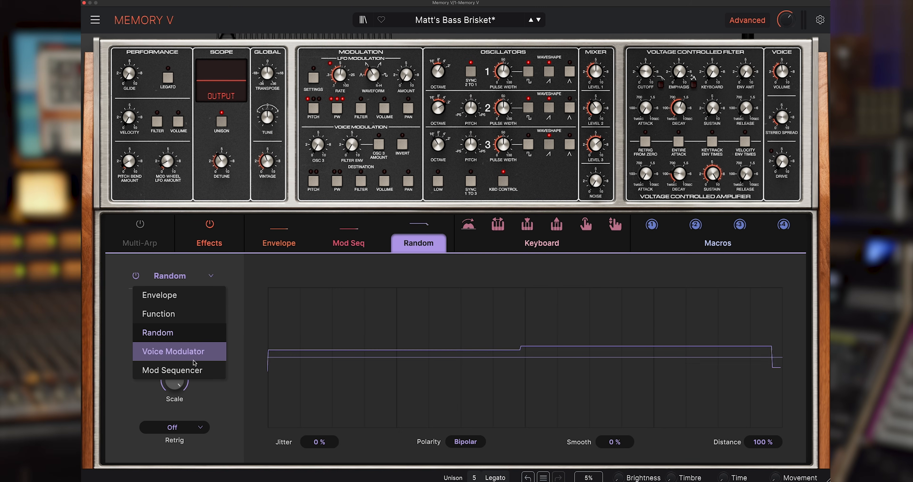
click(198, 355)
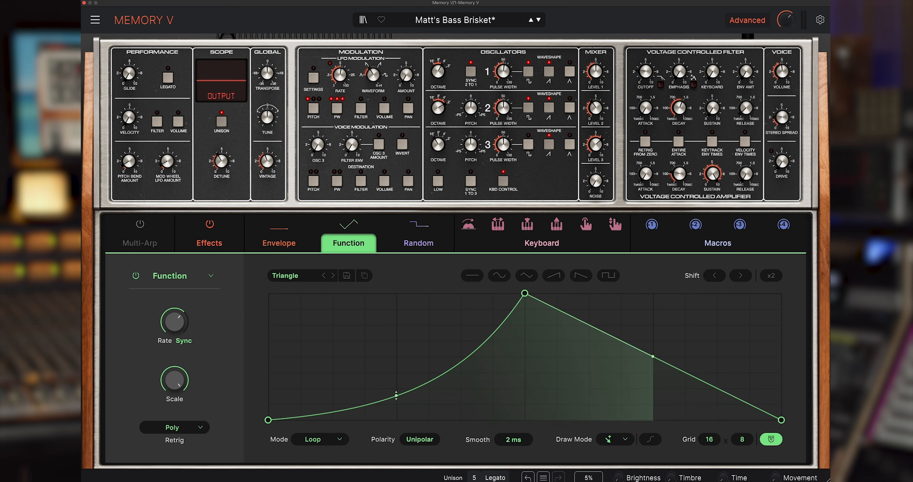
Step: Change the Function's shape from Triangle to Saw and bend its falling line outward into a convex curve
click(584, 279)
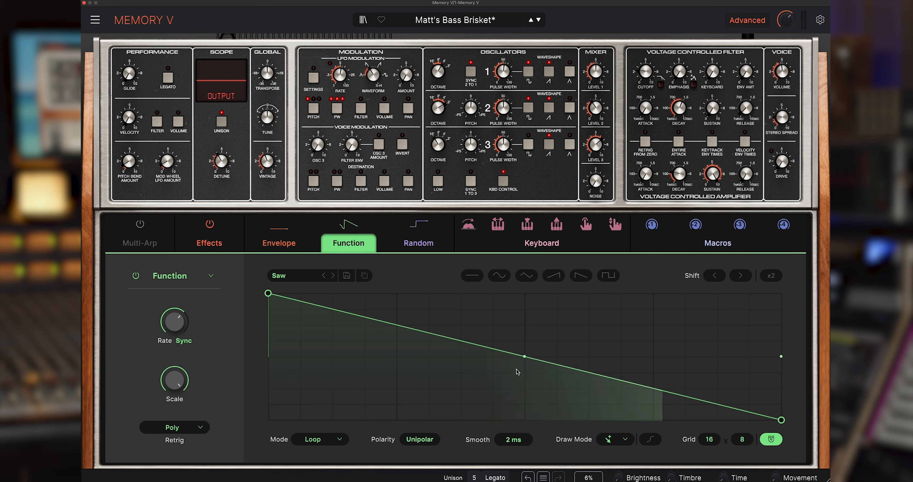
drag(524, 356, 525, 304)
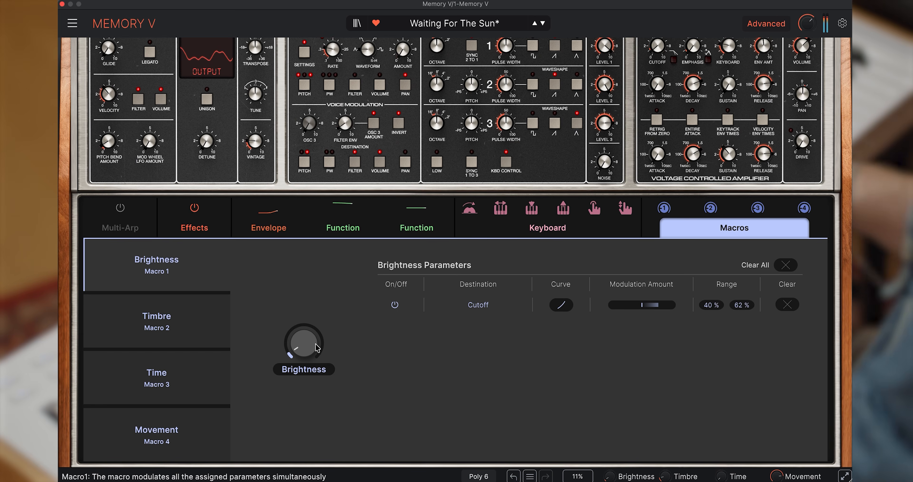
Step: Raise the Brightness macro to 0.700
drag(316, 347, 317, 322)
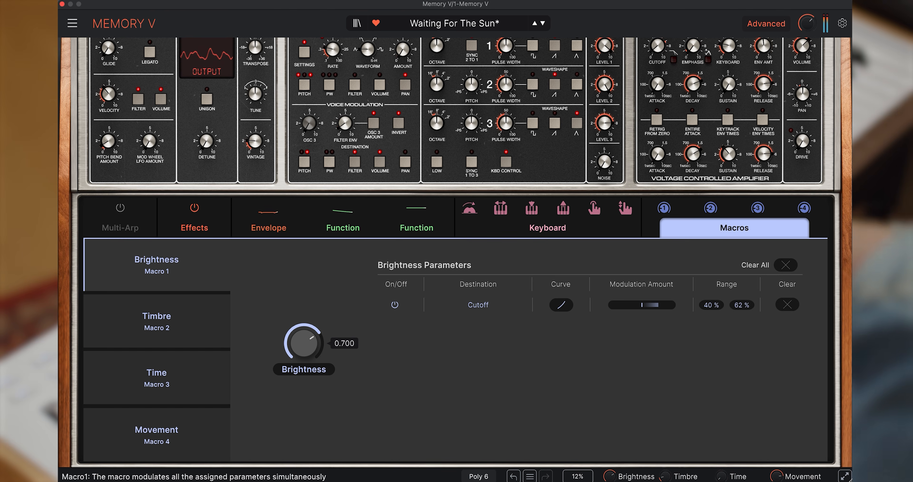